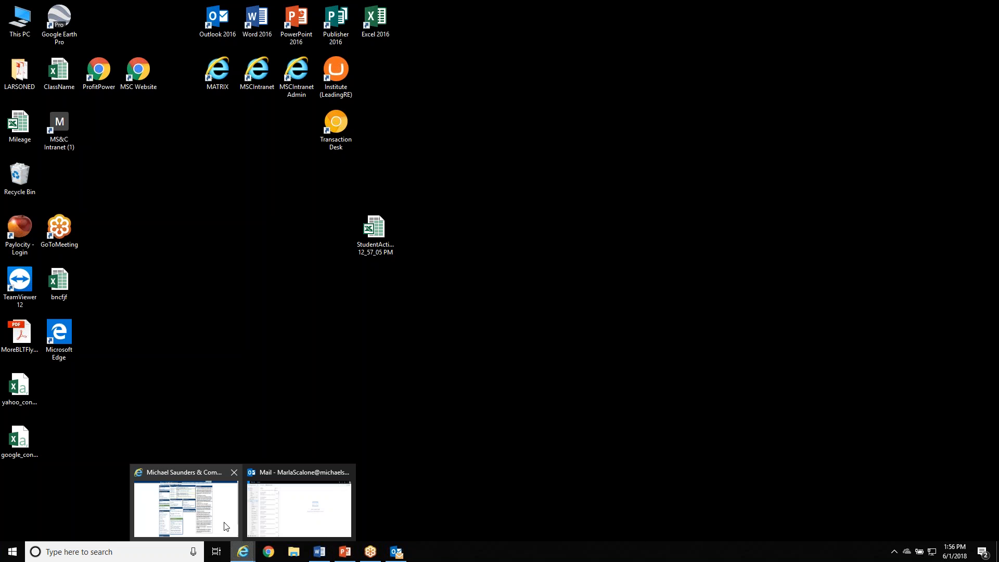
# Open Office 365 email from the company intranet page, and switch to the Outlook desktop app in a maximized window.
pyautogui.click(200, 515)
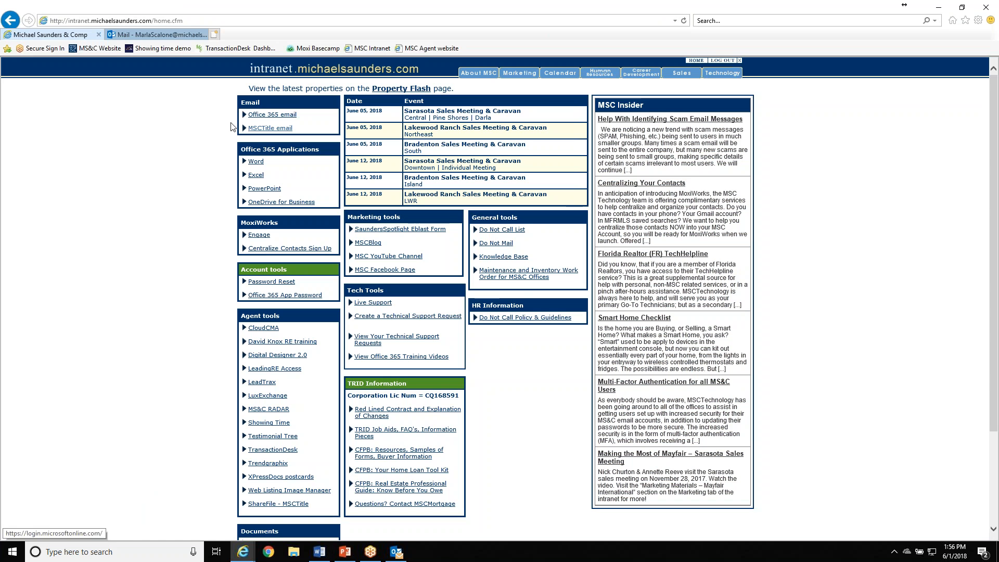
pyautogui.click(259, 115)
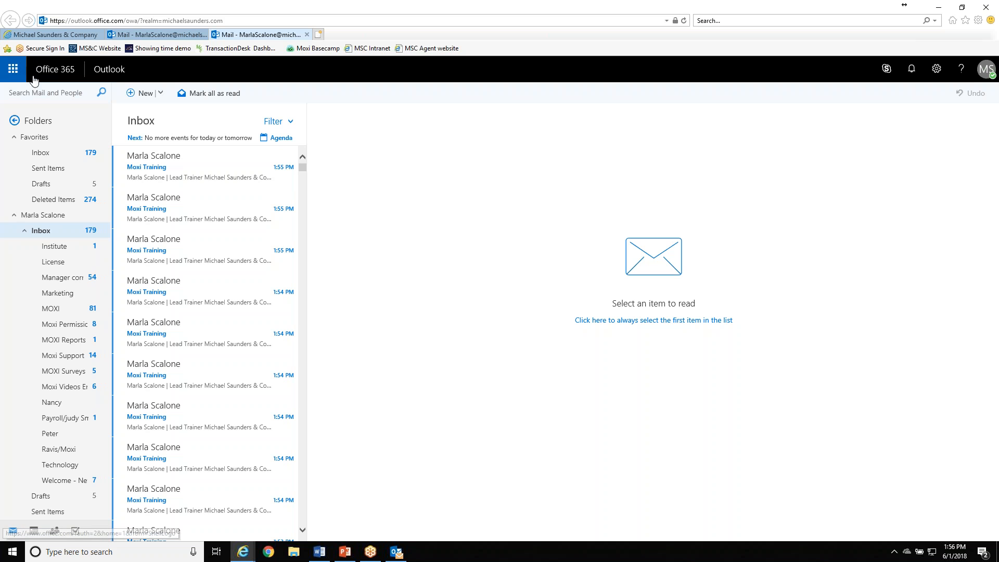
pyautogui.click(394, 556)
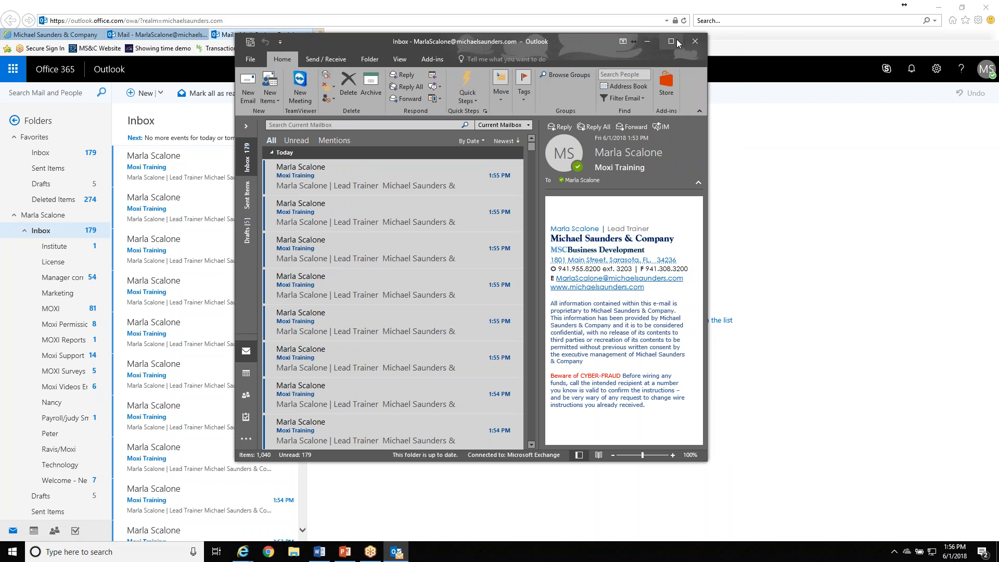
pyautogui.click(676, 41)
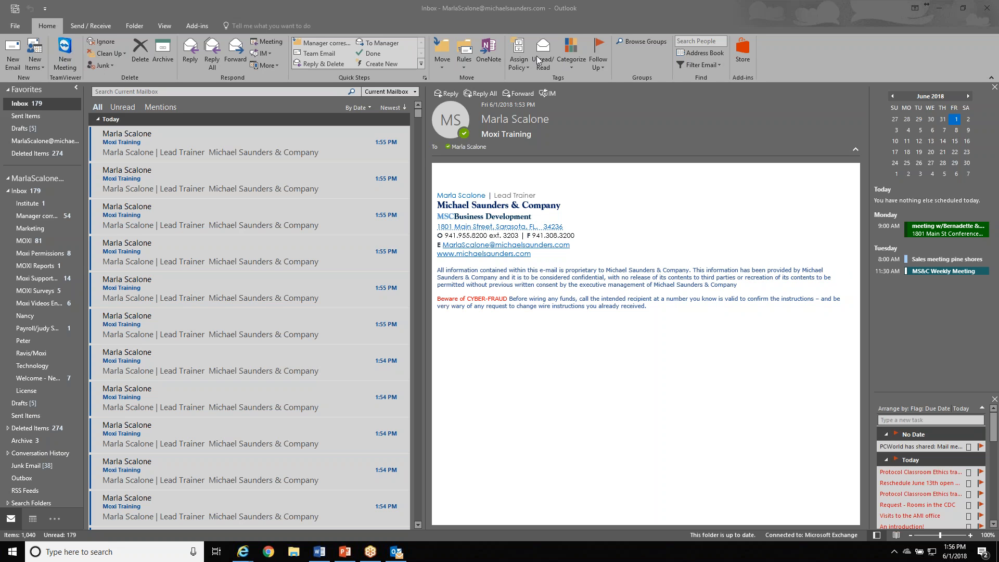
# View the calendar and switch from it to the People contacts.
pyautogui.click(11, 525)
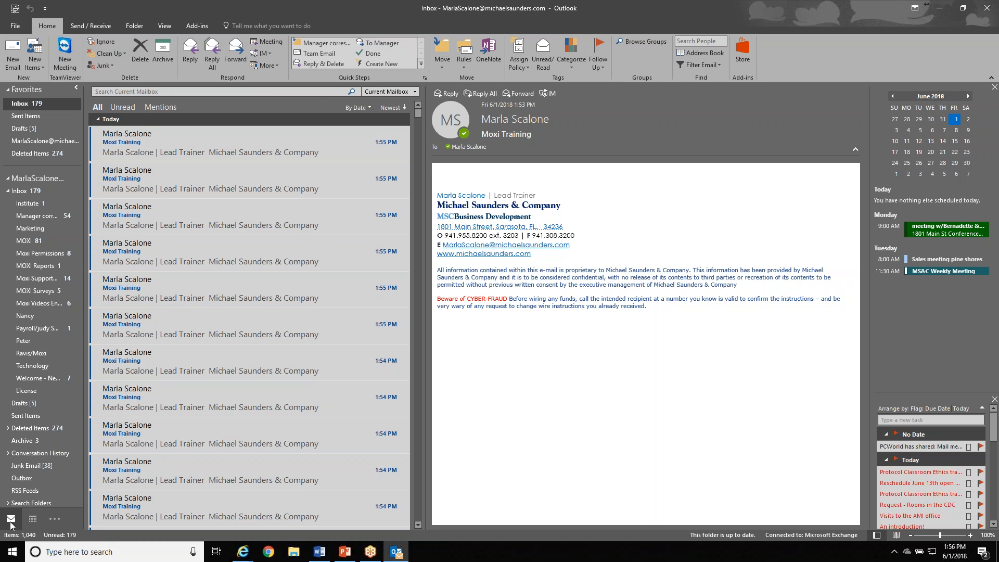
pyautogui.moveTo(33, 523)
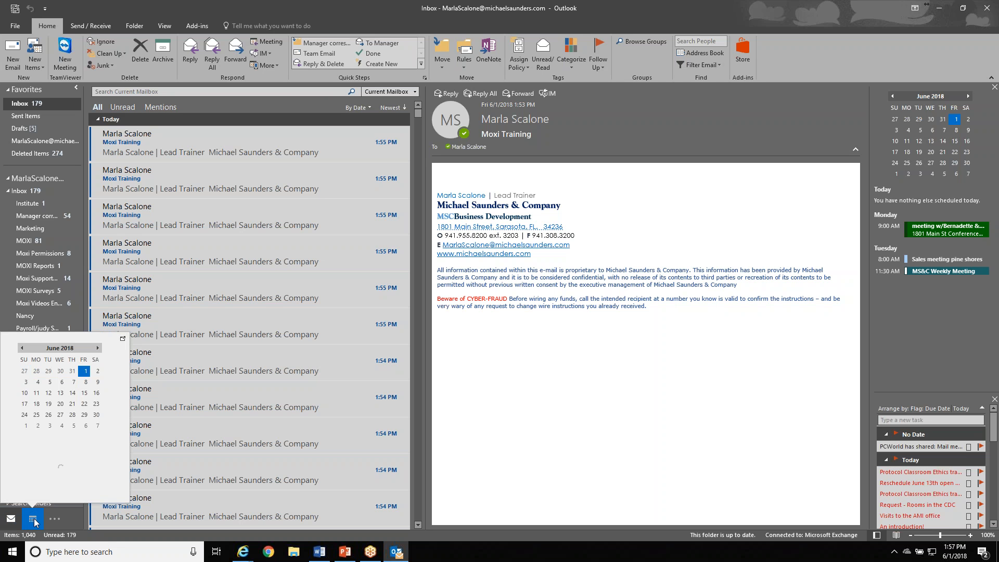
pyautogui.click(33, 520)
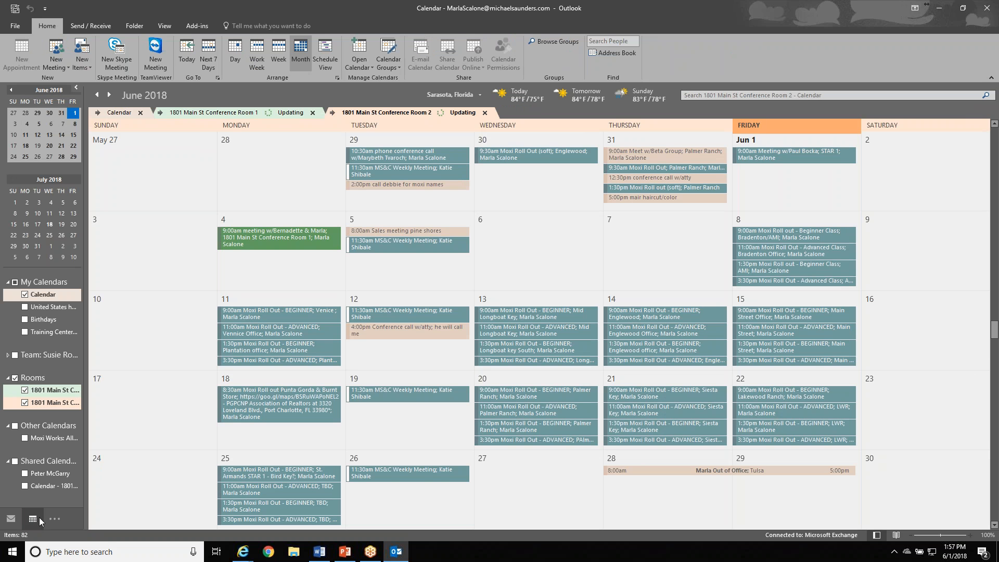
pyautogui.click(56, 519)
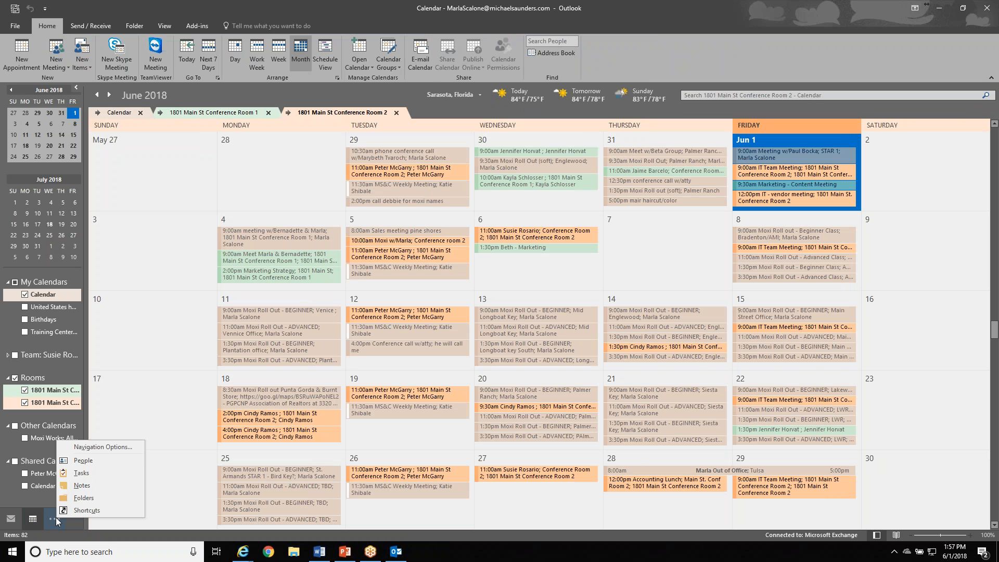
pyautogui.click(83, 460)
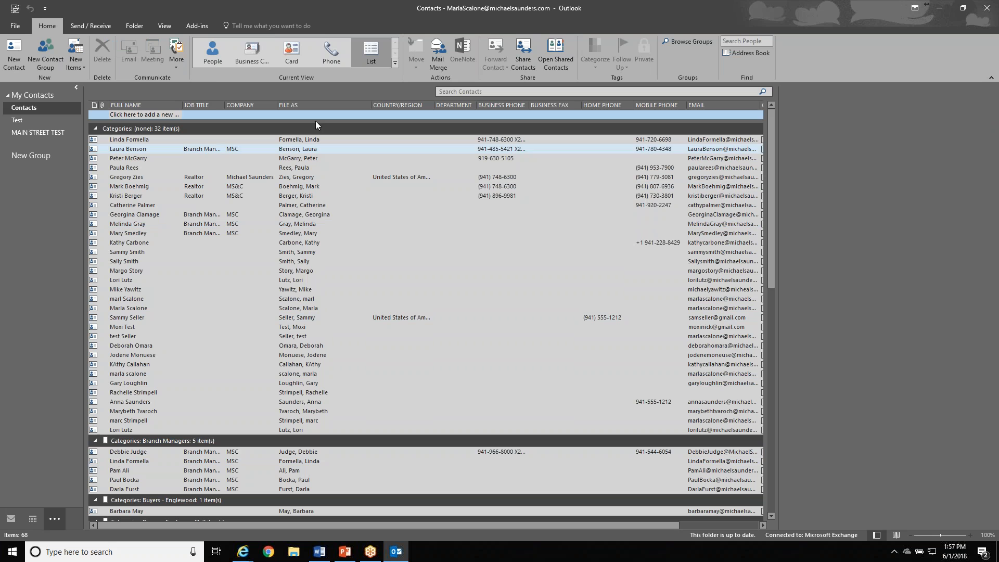
# Preview the contacts in the People, Business Card, Card and Phone views, ending in the List view.
pyautogui.click(224, 51)
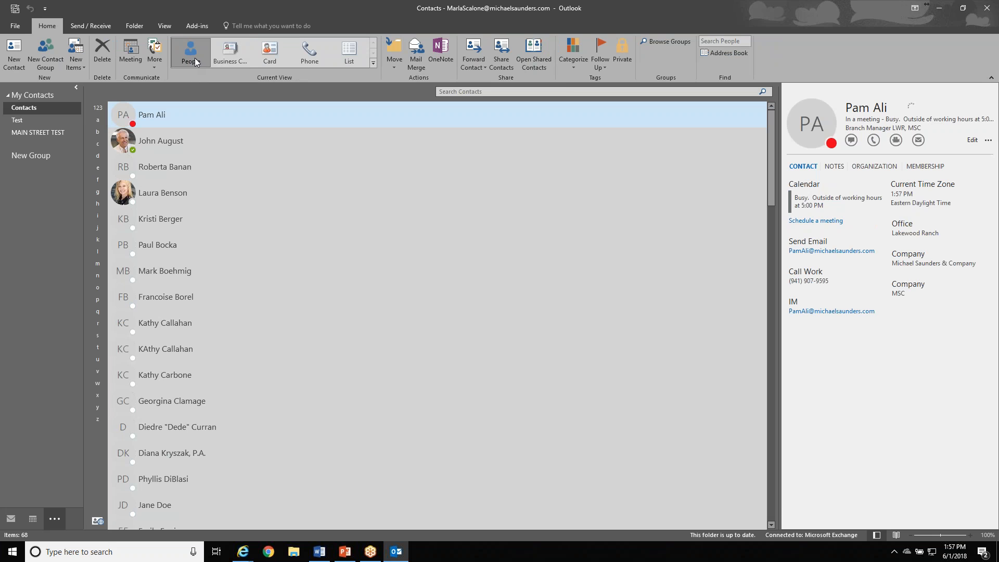
pyautogui.click(228, 51)
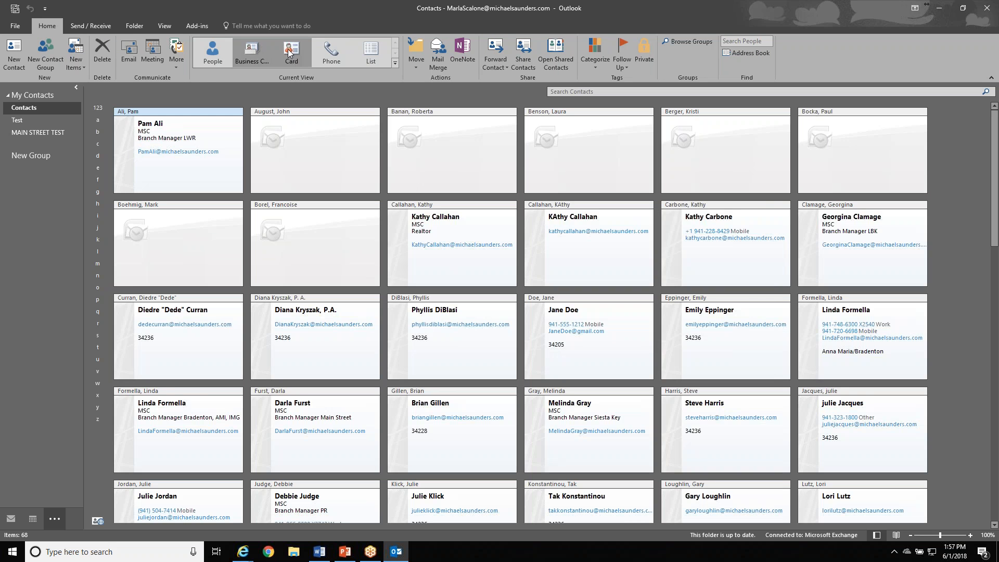
pyautogui.click(290, 52)
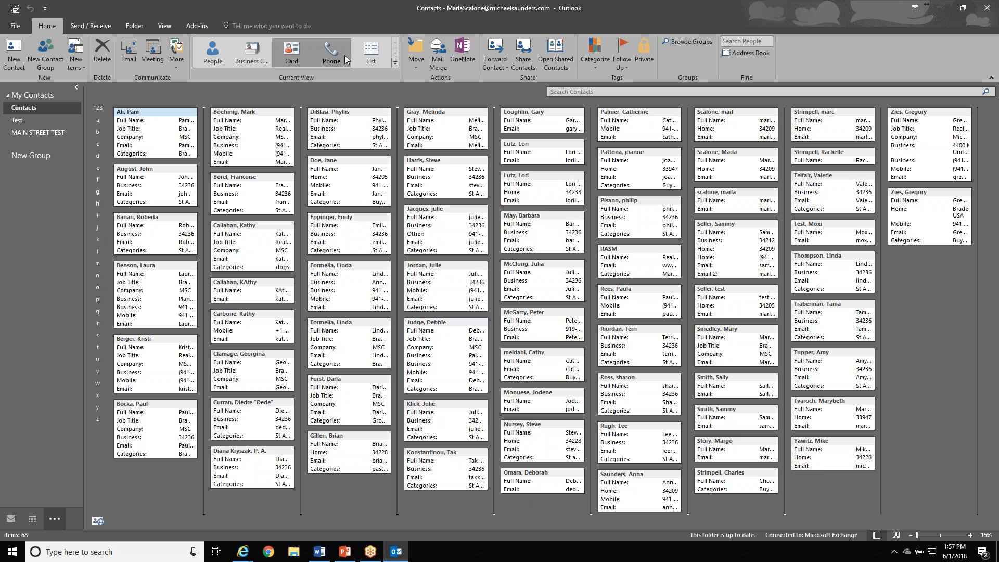
pyautogui.click(345, 55)
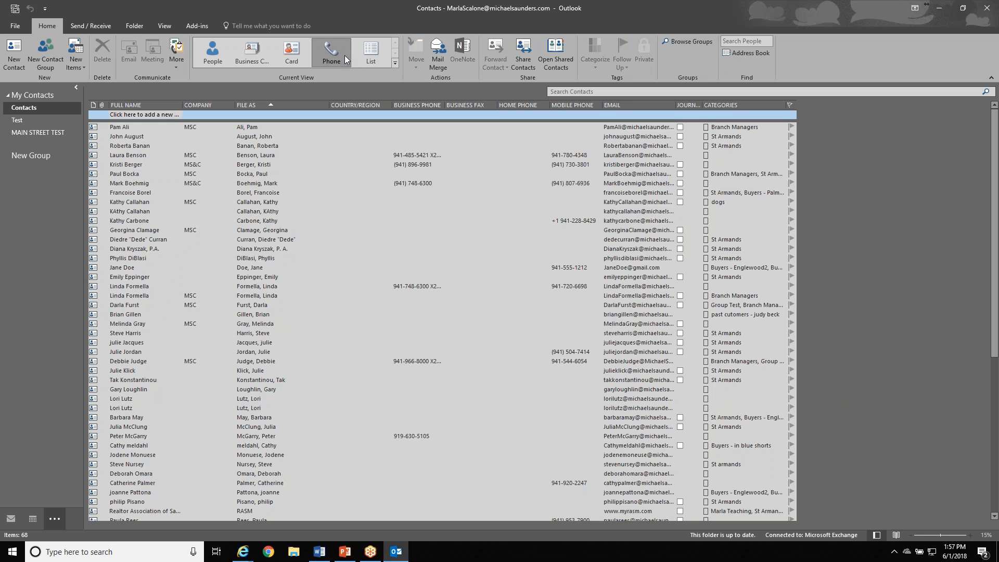
pyautogui.click(367, 52)
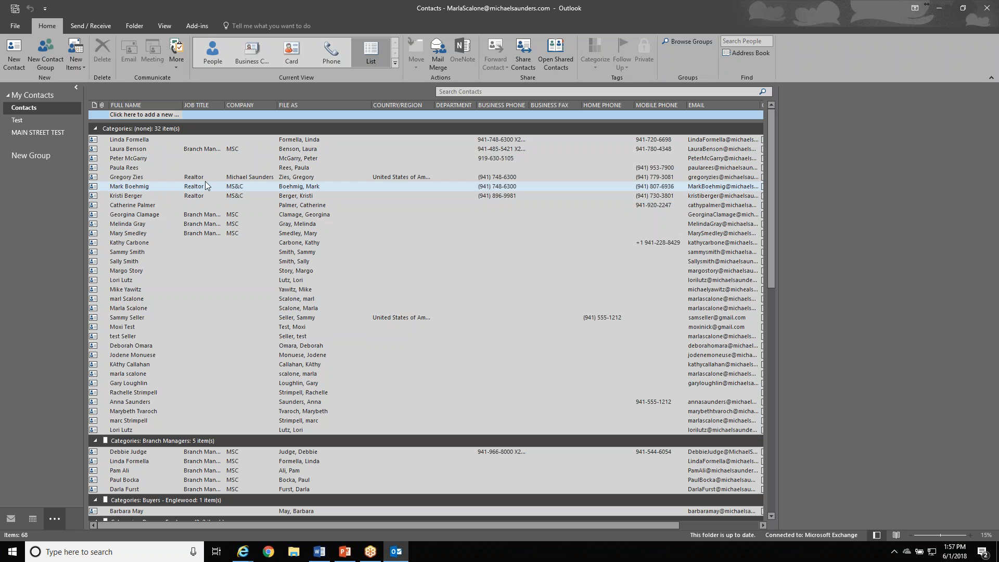
# Sort the contact list by full name and regroup it by category.
pyautogui.click(135, 107)
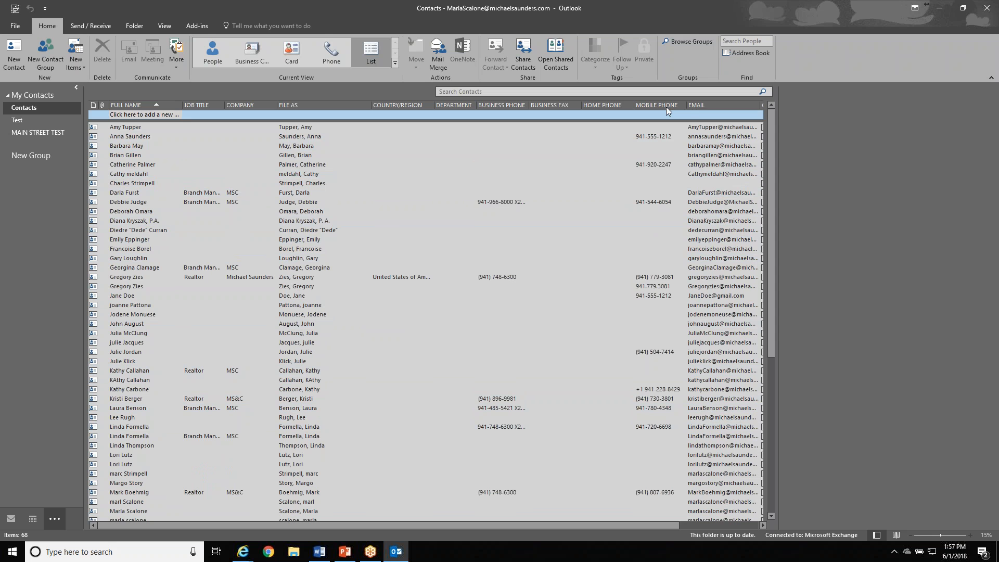
pyautogui.moveTo(604, 528); pyautogui.dragTo(688, 530)
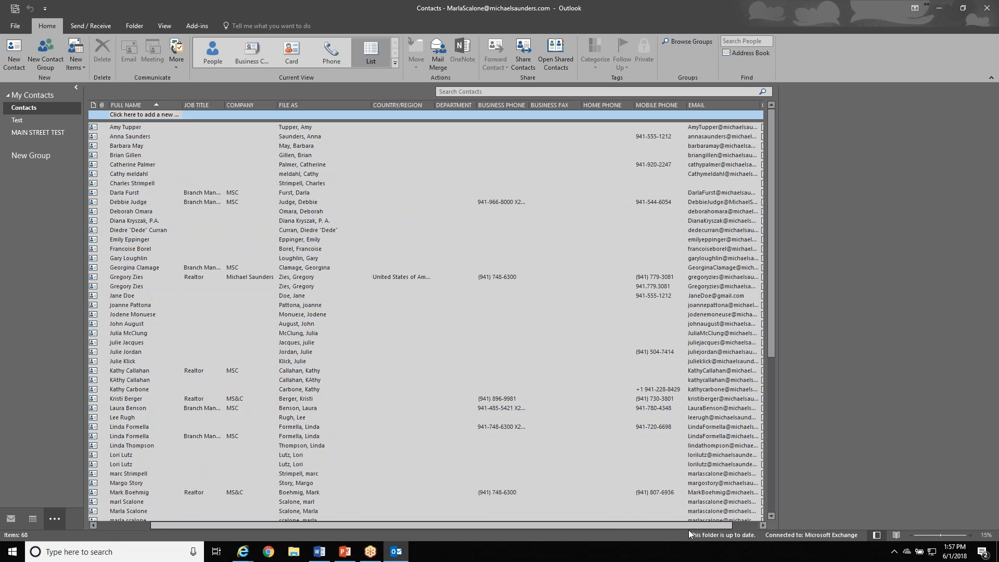
pyautogui.click(697, 104)
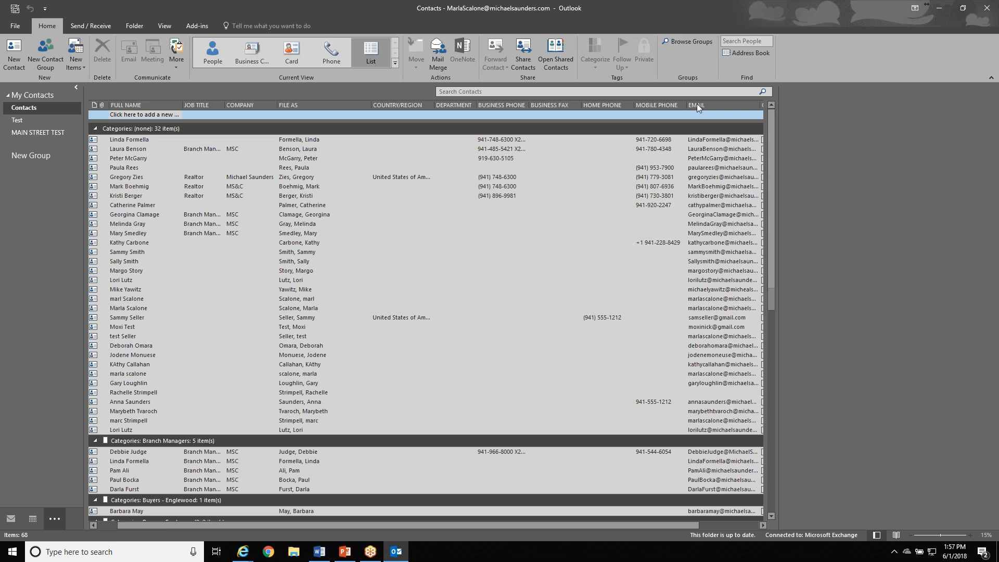
# Look through the category groups and widen the contact list enough to show the Categories column.
pyautogui.scroll(-8, 710, 285)
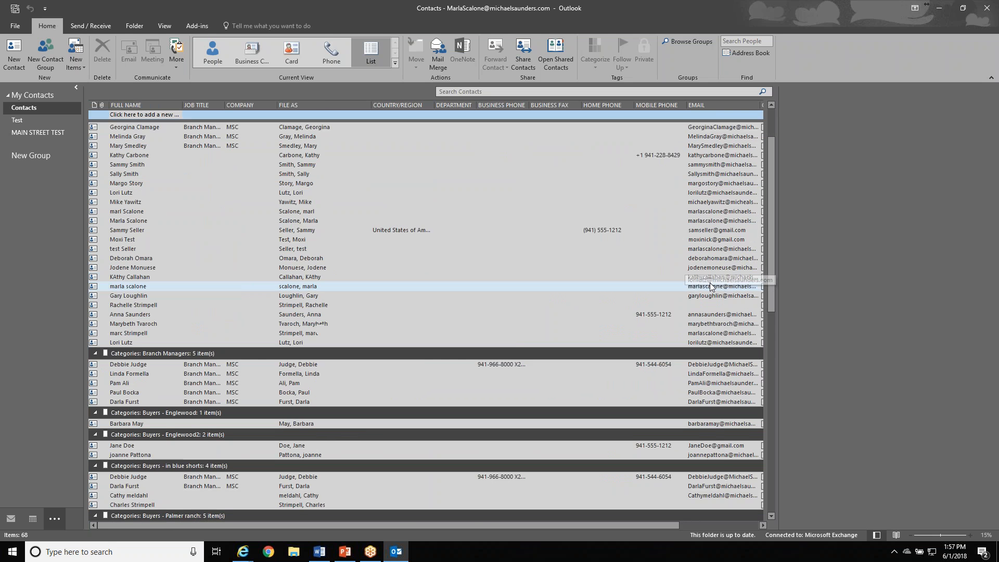
pyautogui.scroll(8, 711, 285)
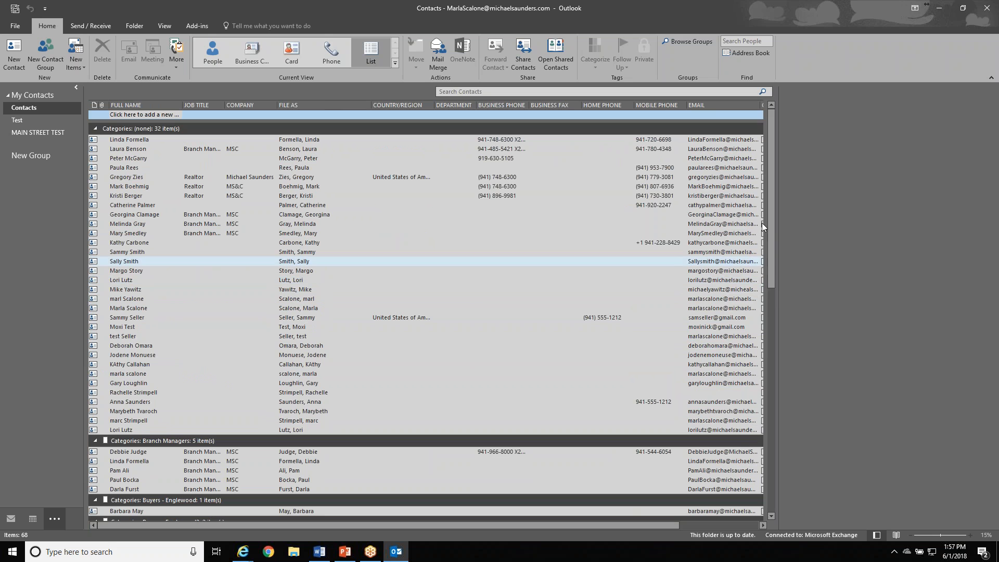
pyautogui.moveTo(778, 105); pyautogui.dragTo(839, 104)
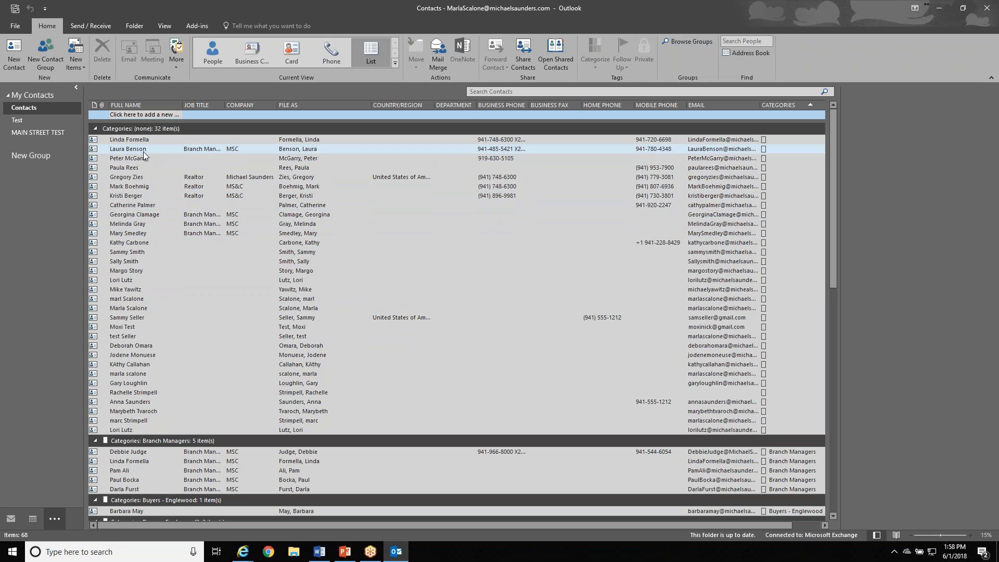
# Open the complete color category list for the first uncategorized contact and review its buyer, seller, SOI and vendor categories.
pyautogui.click(126, 141)
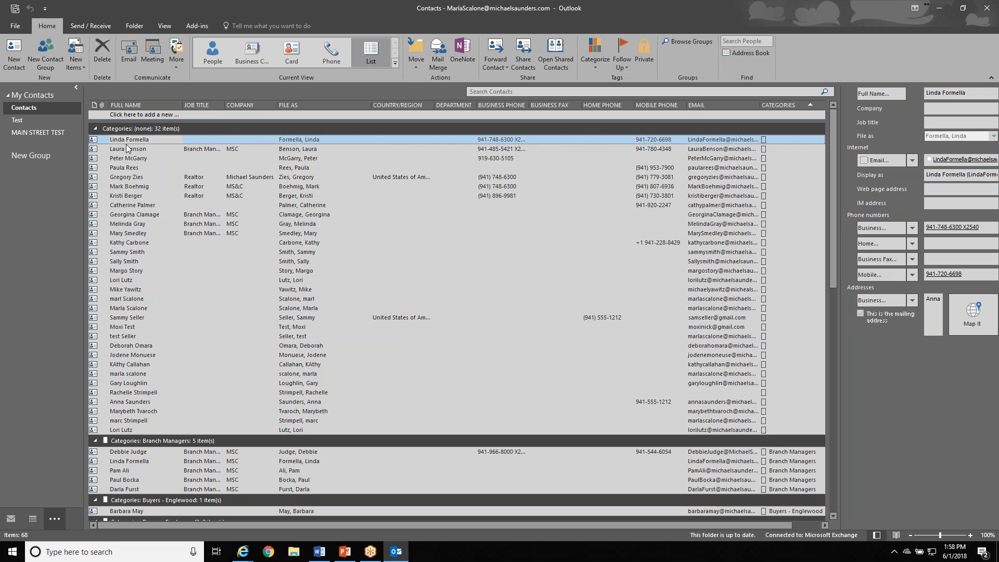
pyautogui.click(595, 50)
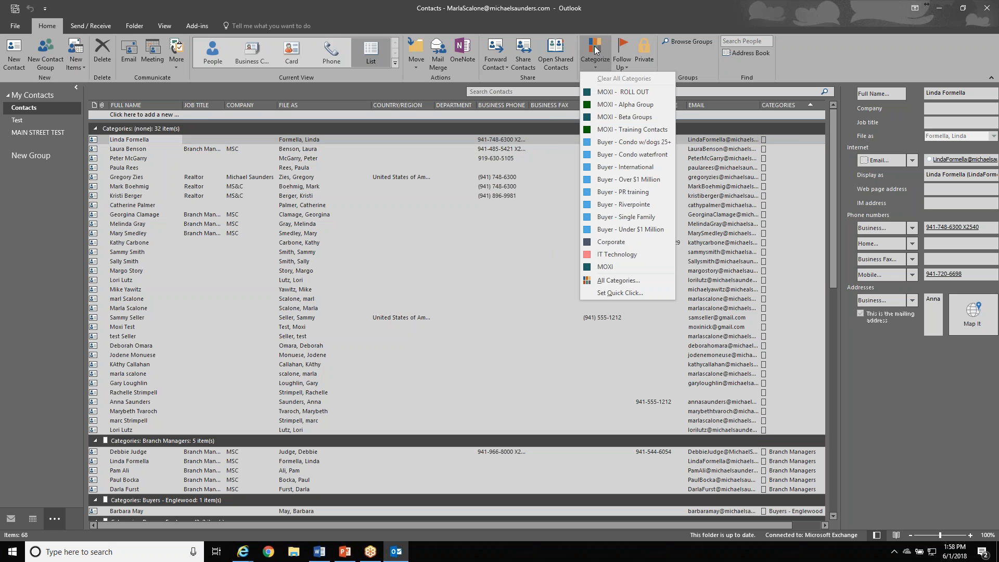
pyautogui.click(633, 280)
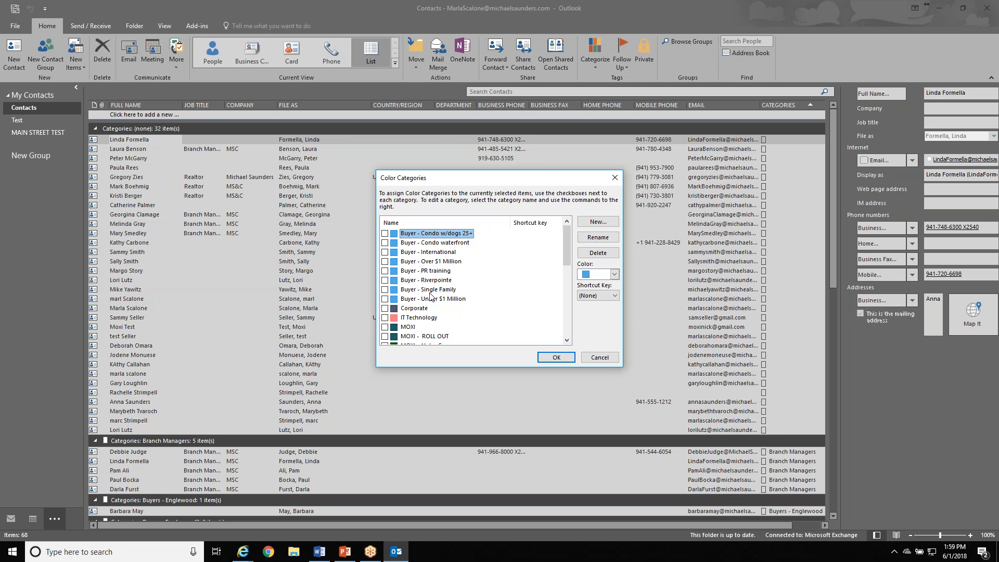
pyautogui.moveTo(567, 233); pyautogui.dragTo(569, 281)
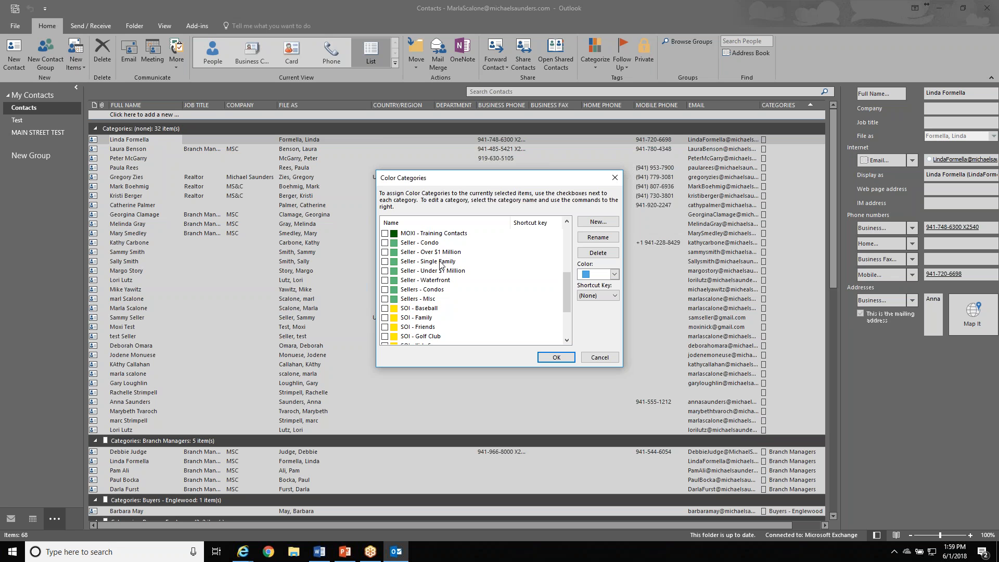
pyautogui.scroll(-2, 446, 274)
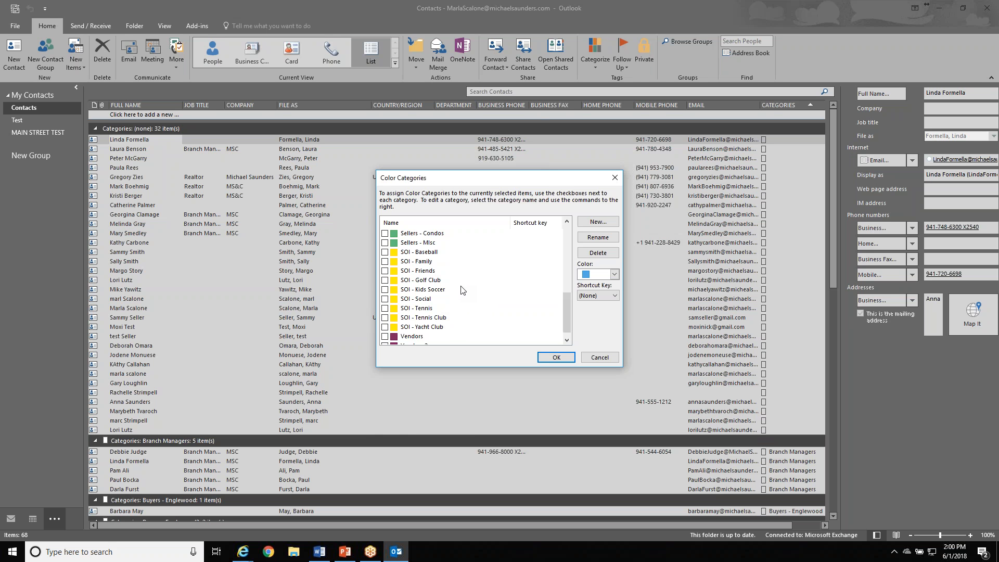
pyautogui.scroll(-1, 440, 284)
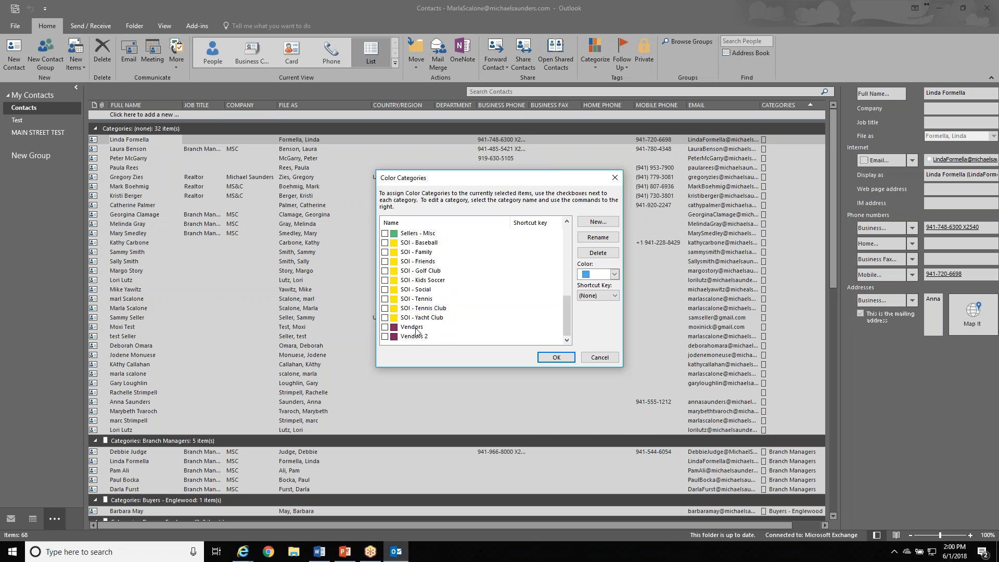
pyautogui.scroll(8, 494, 281)
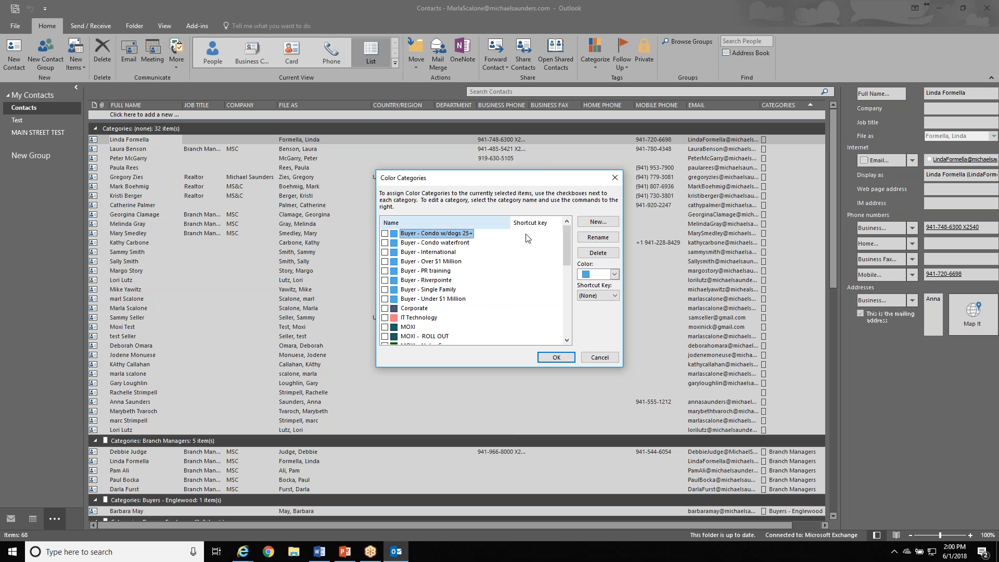
# Create a new color category named "Training - Moxi" in dark blue.
pyautogui.click(606, 225)
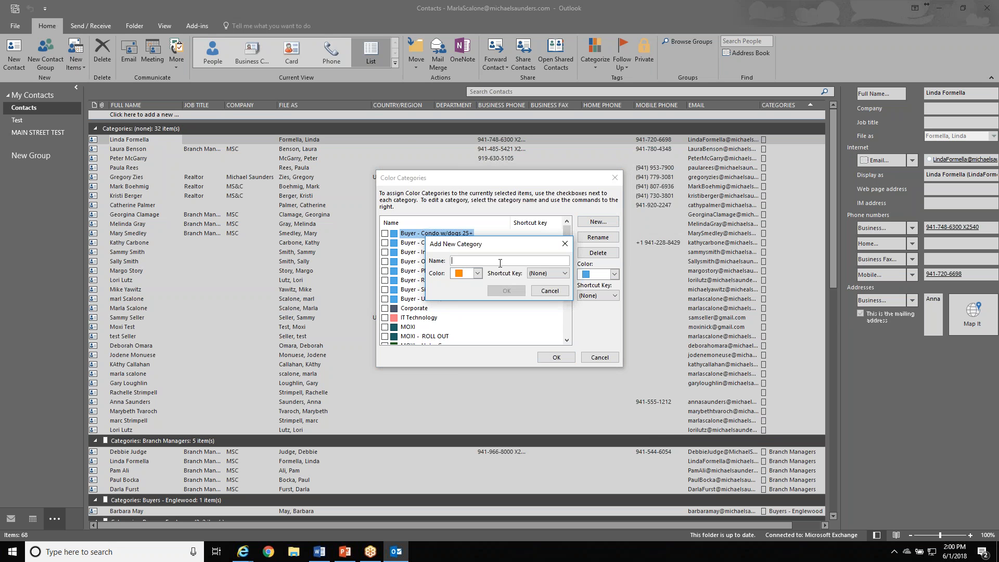
pyautogui.write('Training - Moxi')
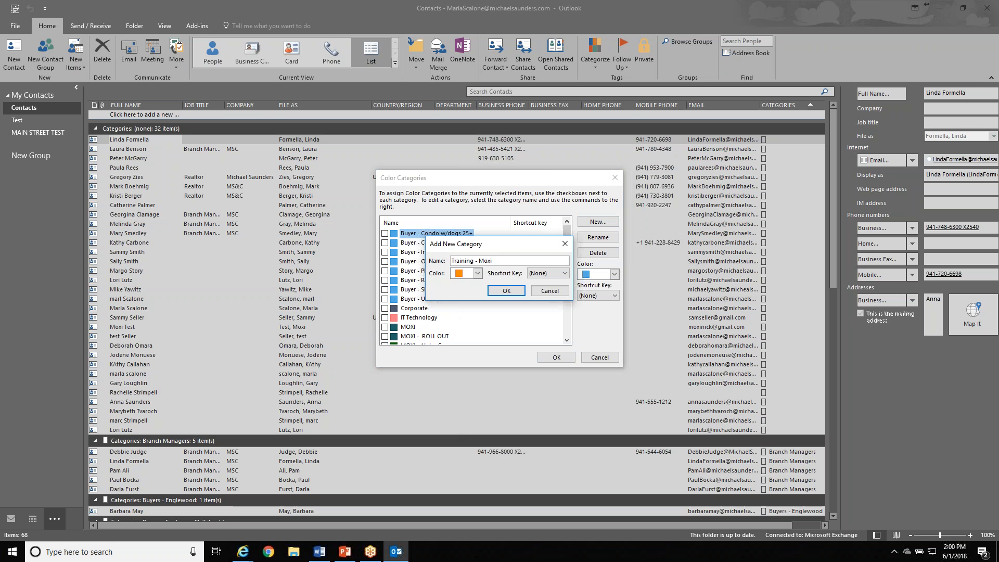
pyautogui.click(477, 274)
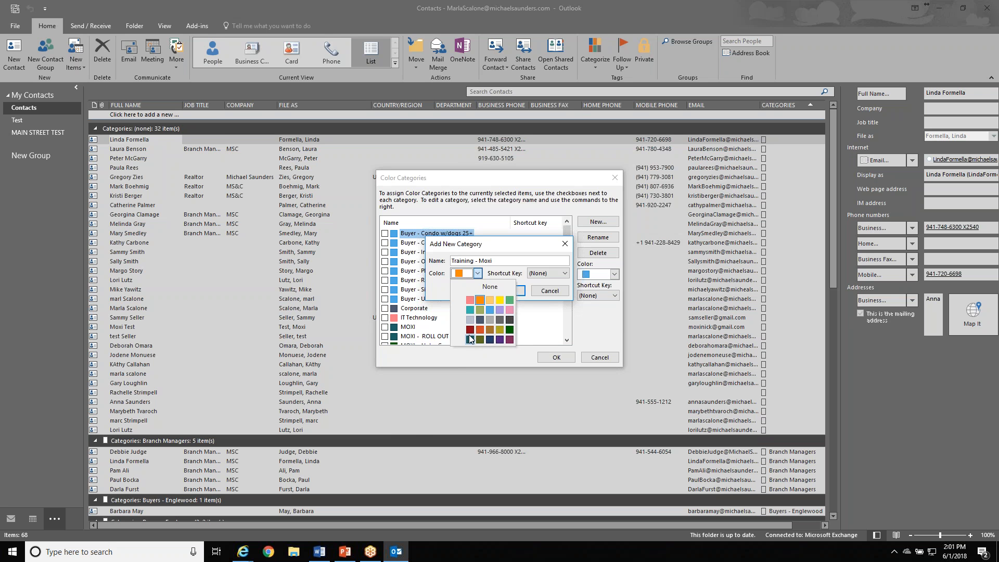
pyautogui.click(491, 340)
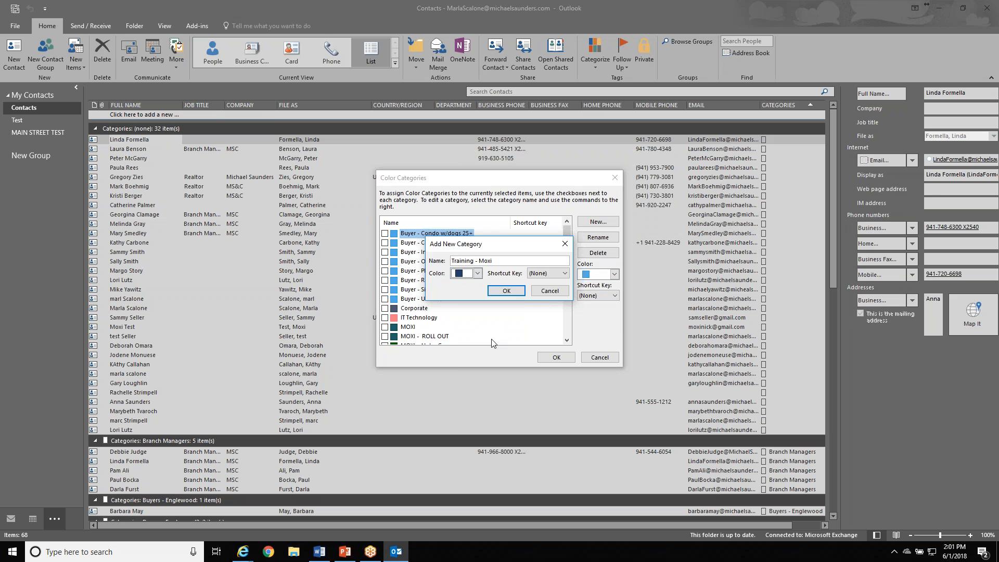
pyautogui.click(506, 291)
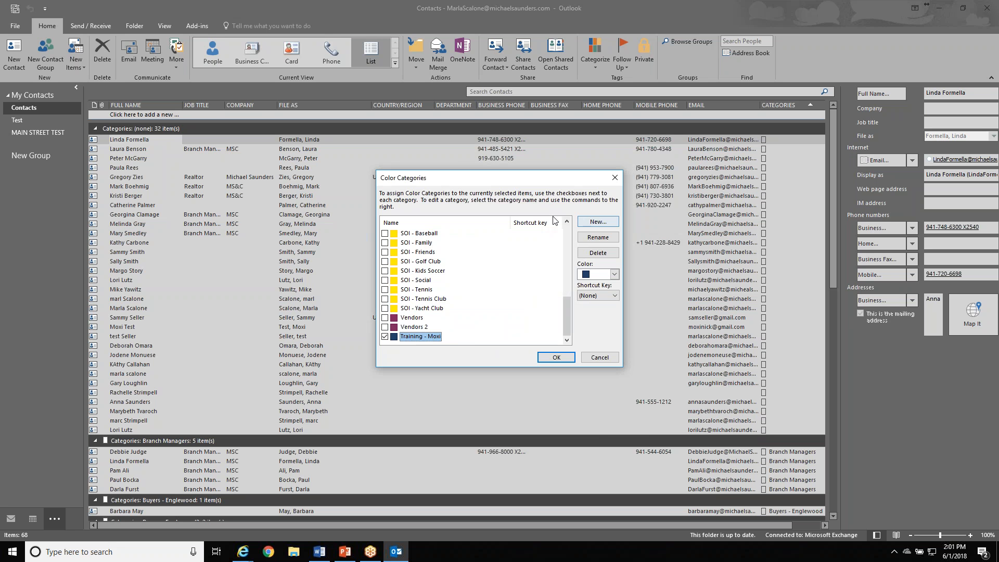
# Create a new color category named "Training - Transaction Desk" in dark blue.
pyautogui.click(592, 225)
pyautogui.write('Training - Transaction Desk')
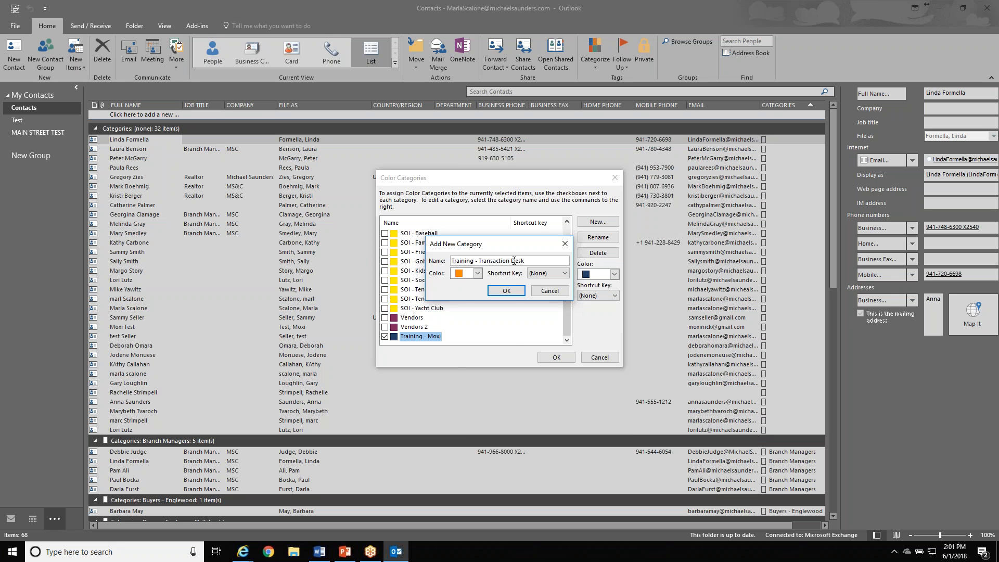
pyautogui.click(479, 273)
pyautogui.click(490, 340)
pyautogui.click(501, 291)
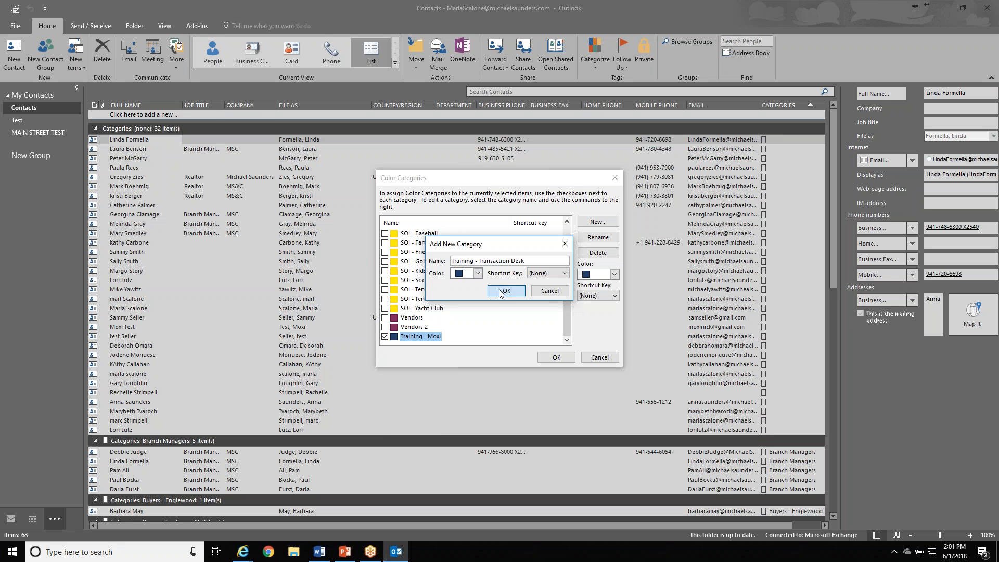
# Create a new color category named "Training - Trendgraphix" in dark blue.
pyautogui.click(598, 222)
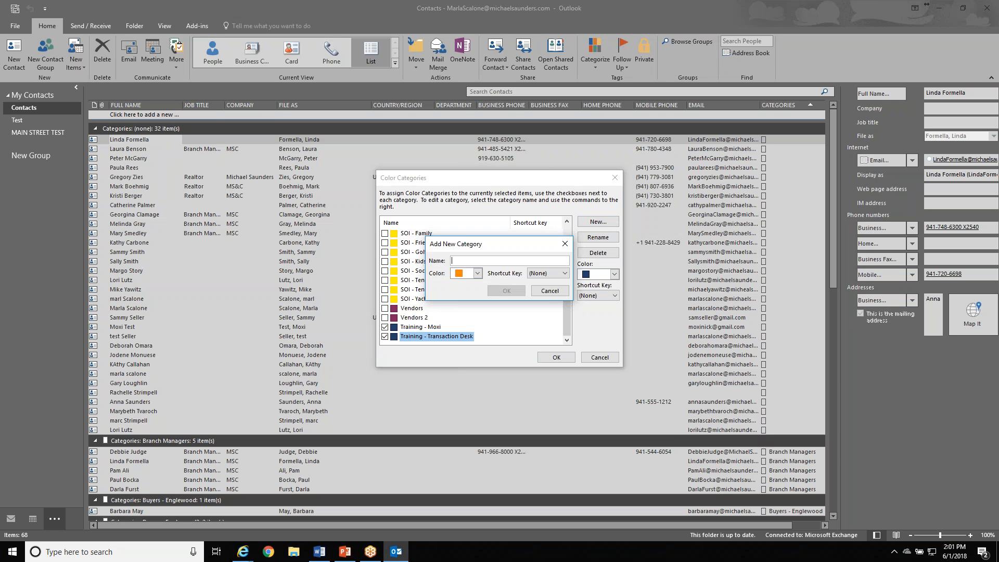
pyautogui.write('Traingi')
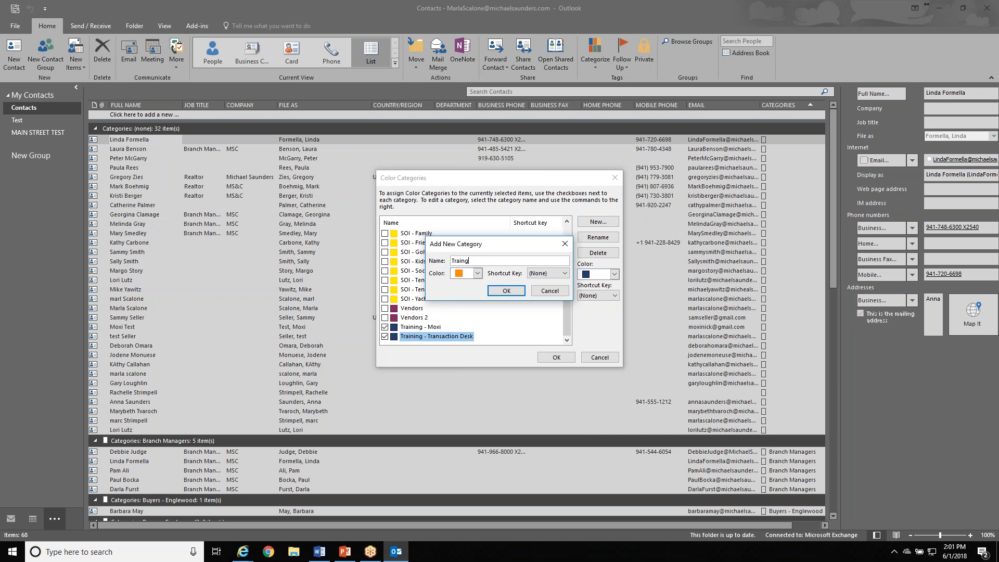
pyautogui.press('BackSpace')
pyautogui.press('BackSpace')
pyautogui.write('ing - Te')
pyautogui.press('BackSpace')
pyautogui.write('rendgraphi')
pyautogui.click(13, 299)
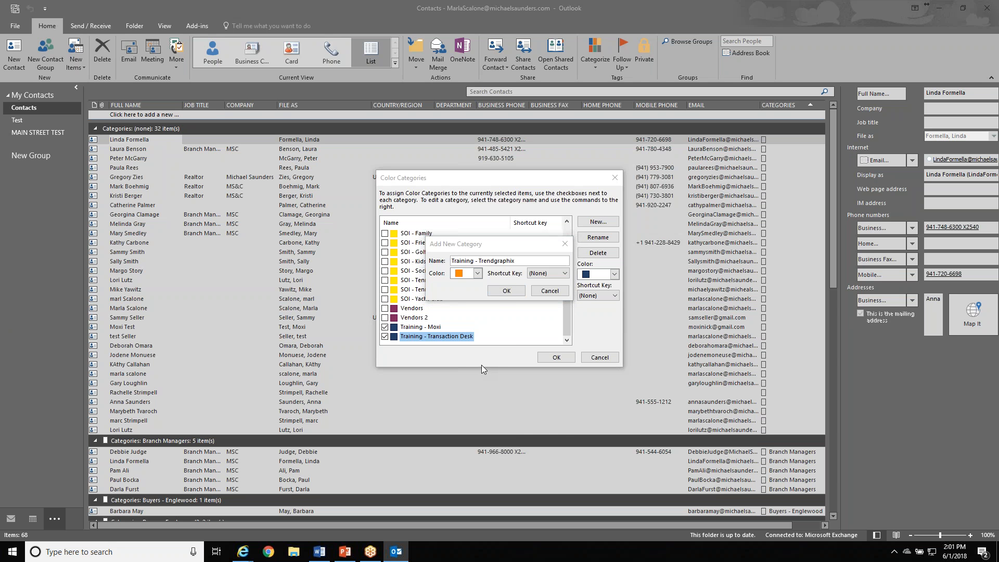
pyautogui.click(478, 274)
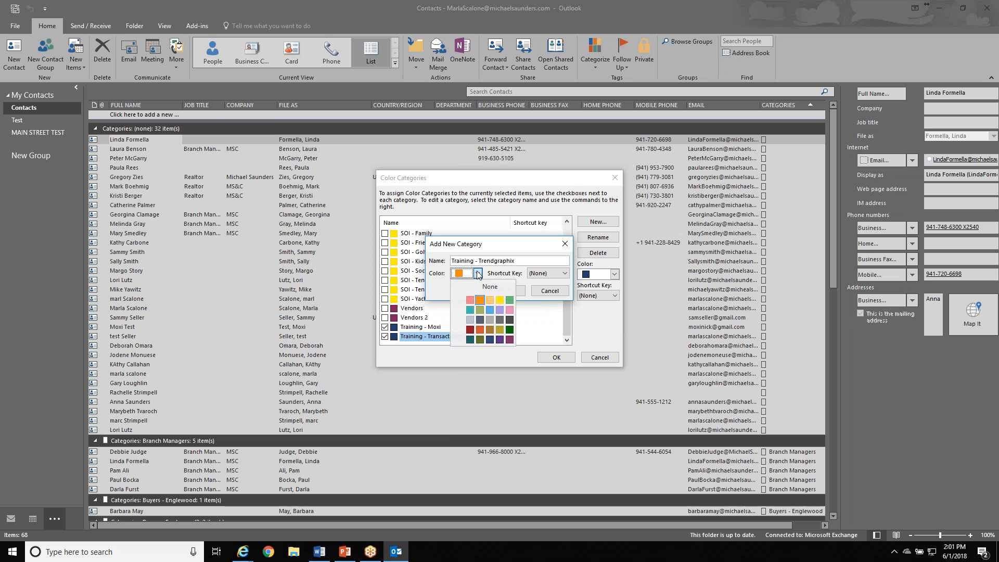
pyautogui.click(490, 341)
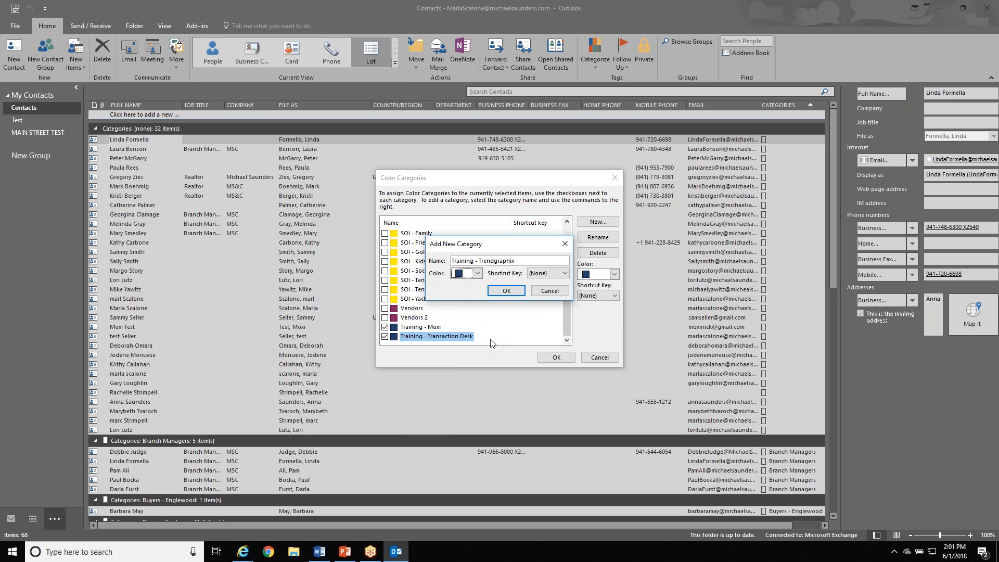
pyautogui.click(514, 292)
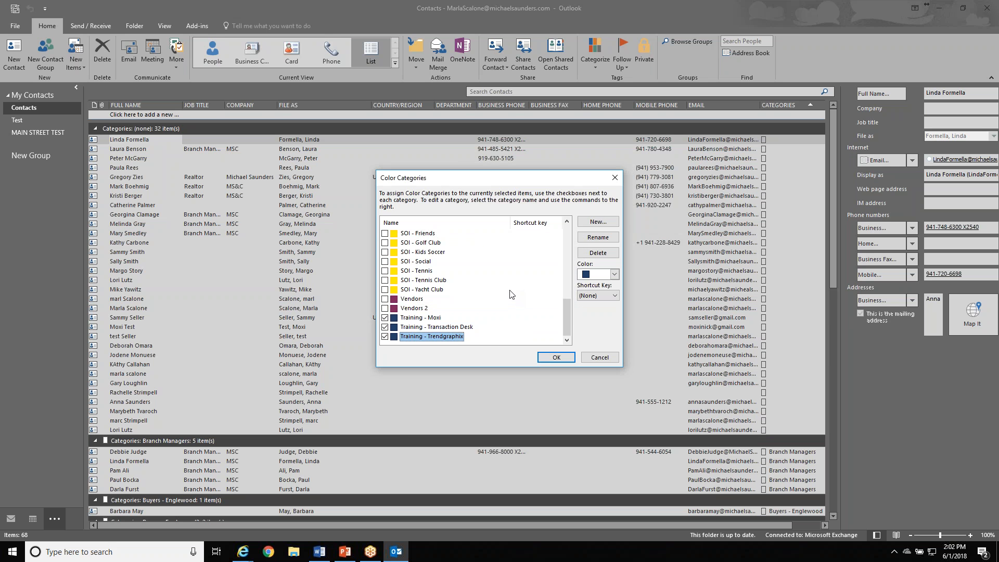
# Unassign Training - Moxi, Training - Transaction Desk and Training - Trendgraphix from the selected contact and apply the category changes.
pyautogui.click(385, 317)
pyautogui.click(385, 327)
pyautogui.click(385, 336)
pyautogui.click(556, 357)
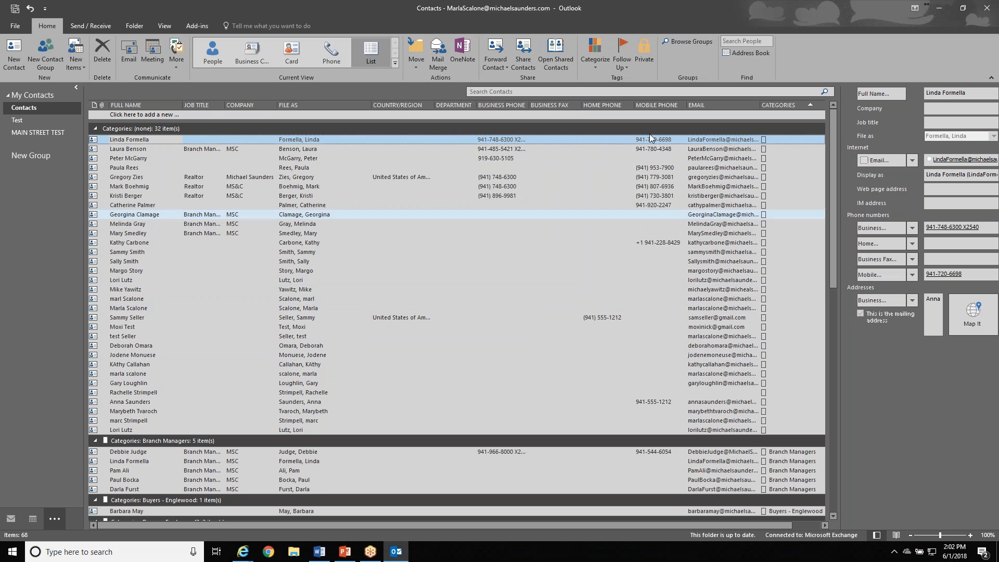
# Assign SOI - Baseball to the first uncategorized contact and delete that category from the complete category list.
pyautogui.click(598, 51)
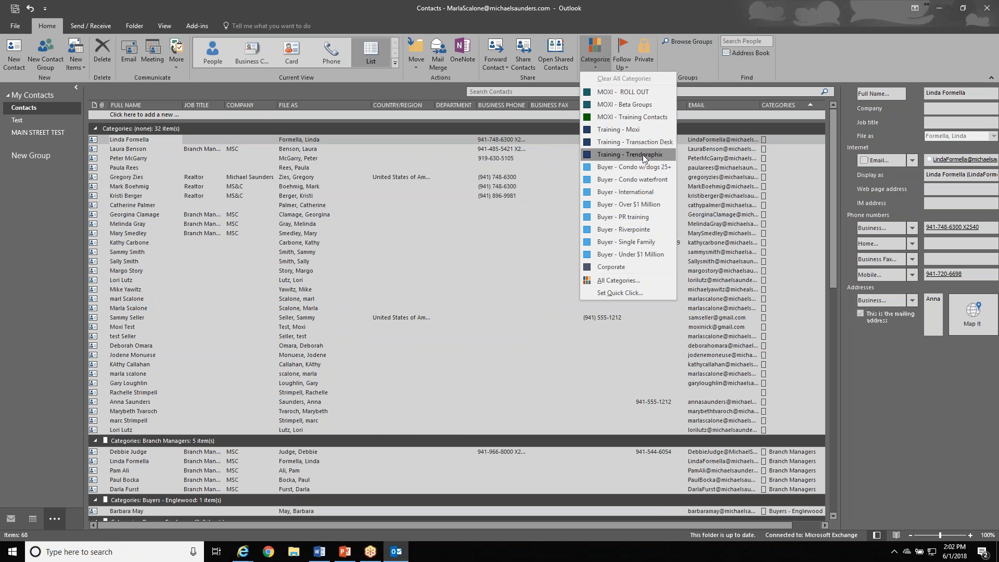
pyautogui.click(618, 277)
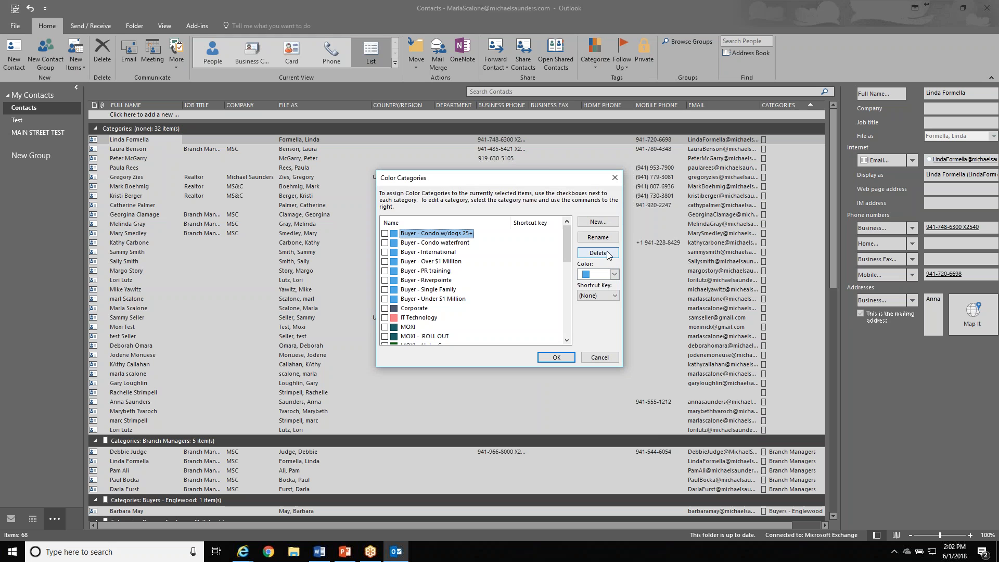
pyautogui.scroll(-4, 495, 263)
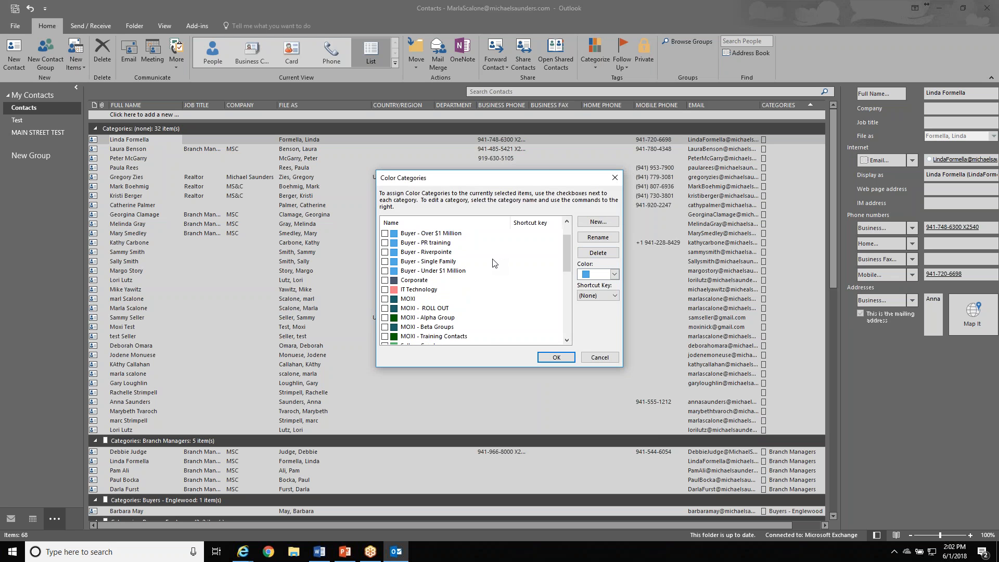
pyautogui.scroll(-1, 495, 263)
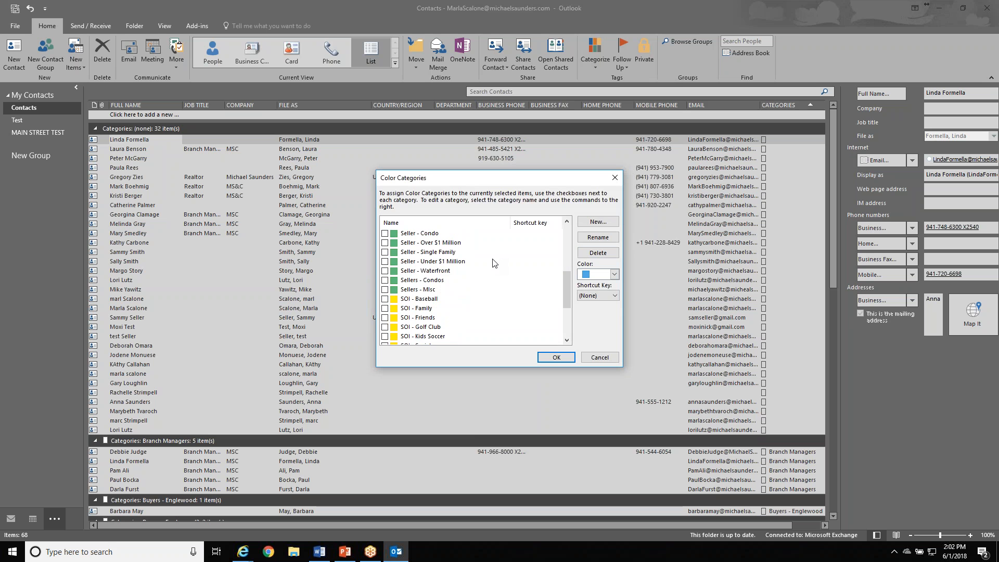
pyautogui.click(385, 300)
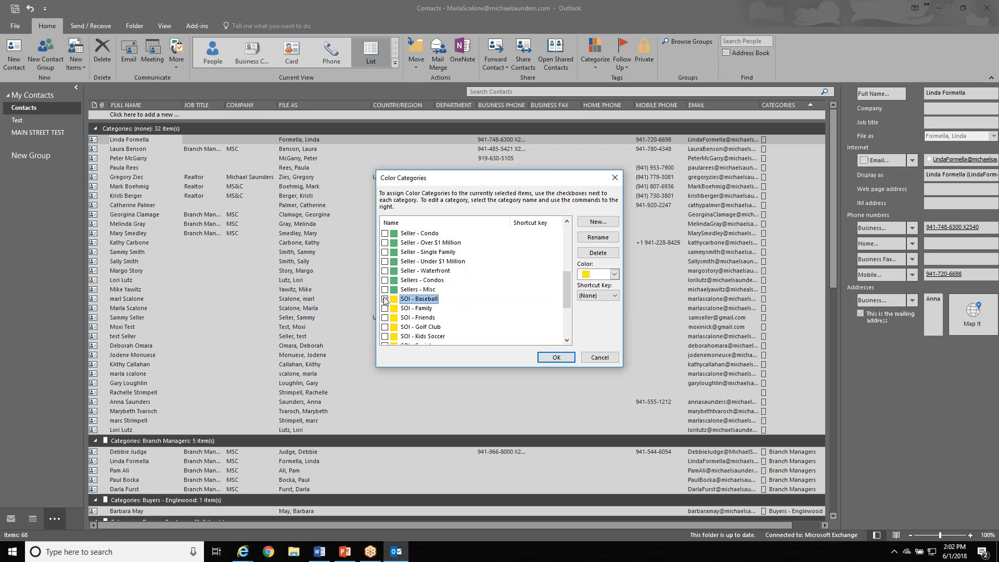
pyautogui.click(593, 254)
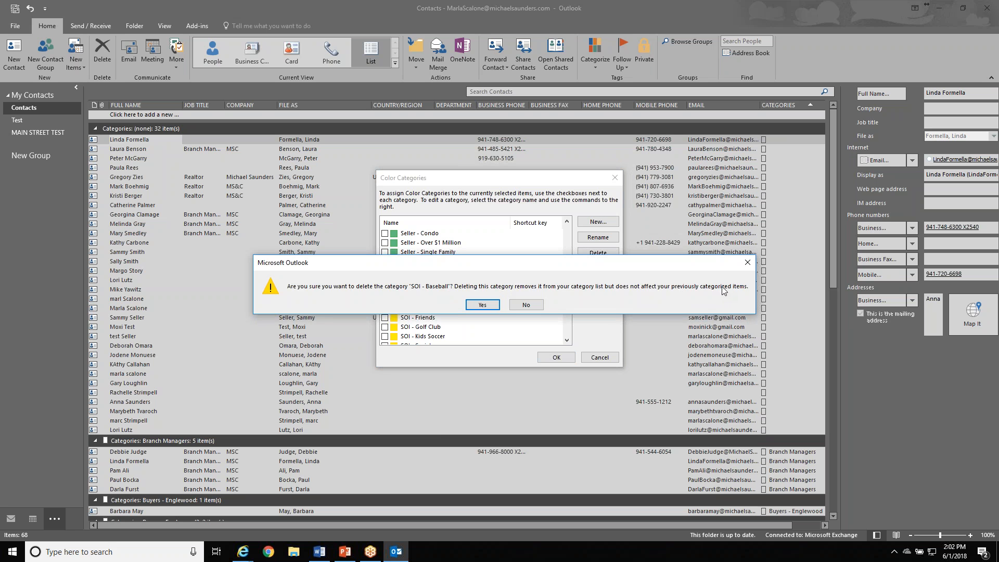
pyautogui.click(482, 305)
pyautogui.click(556, 358)
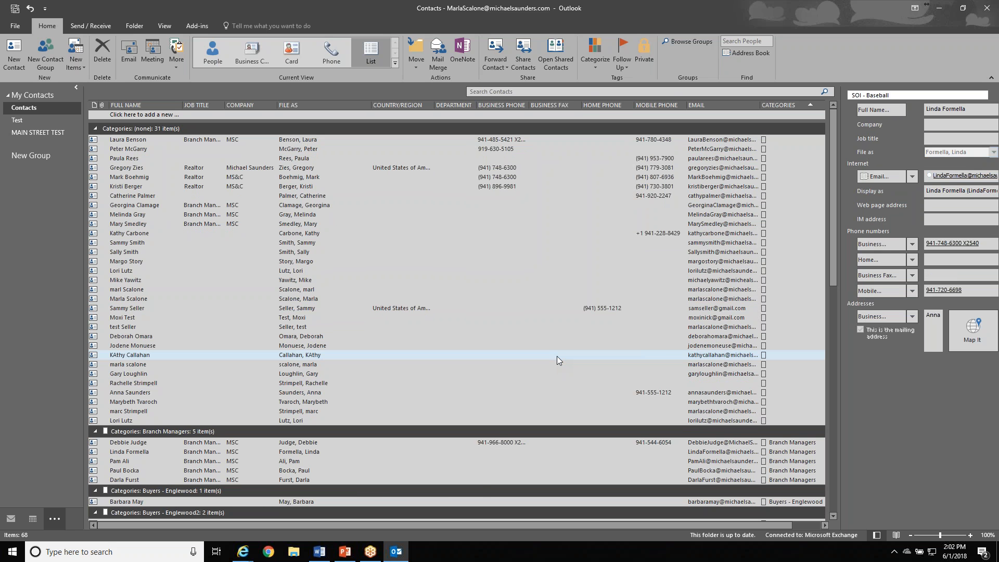
# Reopen the complete color category list and look up how the deleted SOI - Baseball category is listed.
pyautogui.click(601, 48)
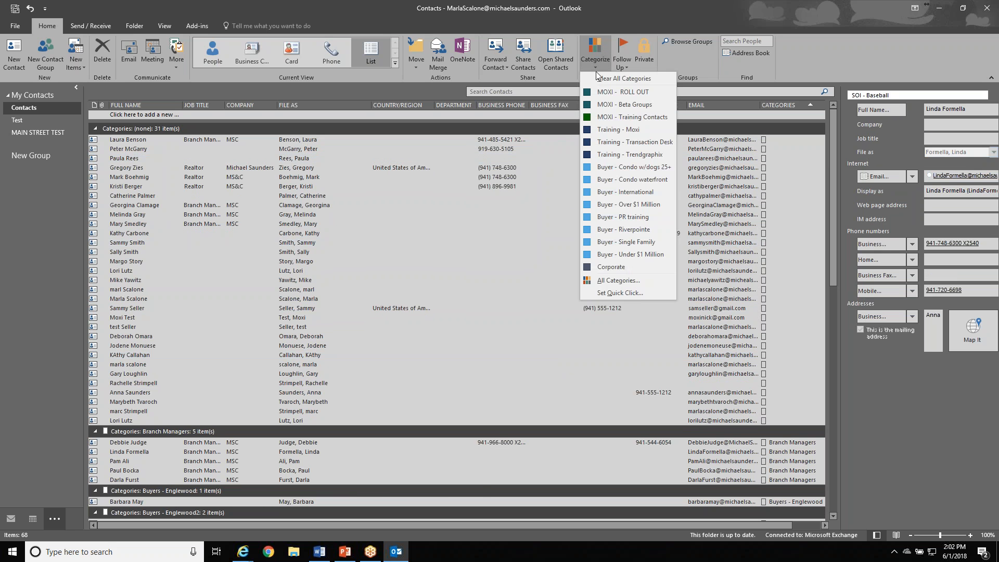
pyautogui.click(595, 281)
pyautogui.scroll(-1, 566, 267)
pyautogui.moveTo(566, 266); pyautogui.dragTo(566, 291)
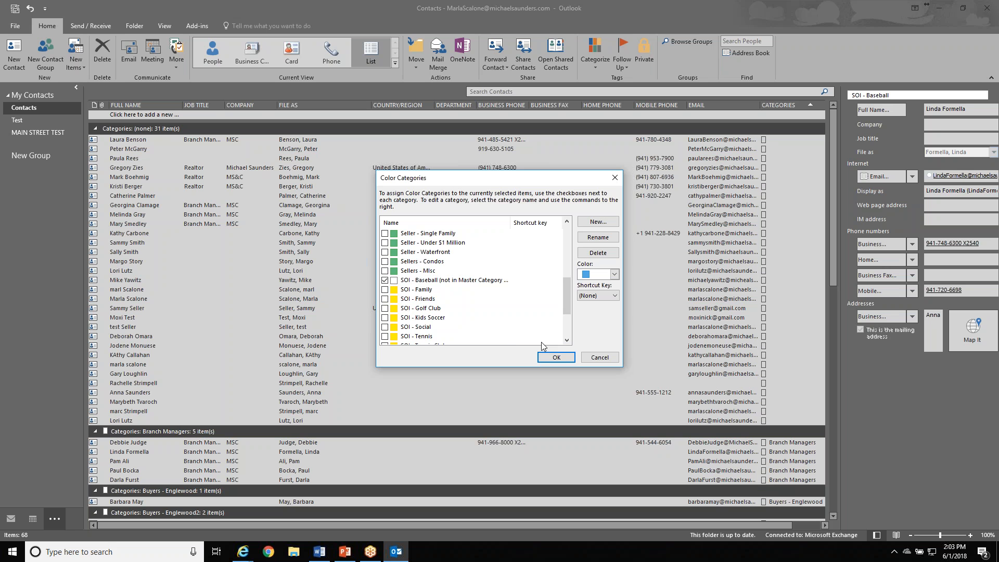
pyautogui.click(592, 255)
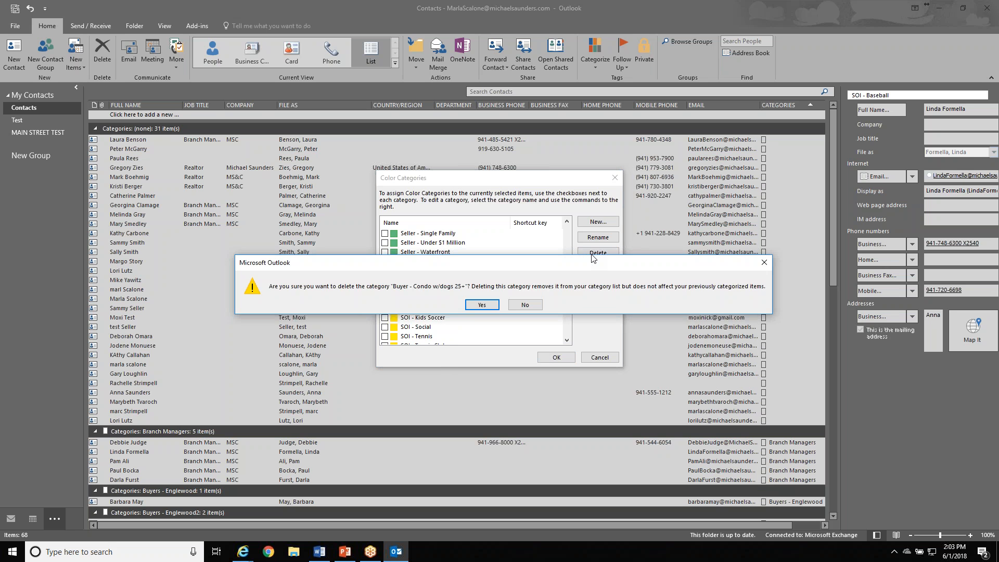
pyautogui.click(519, 306)
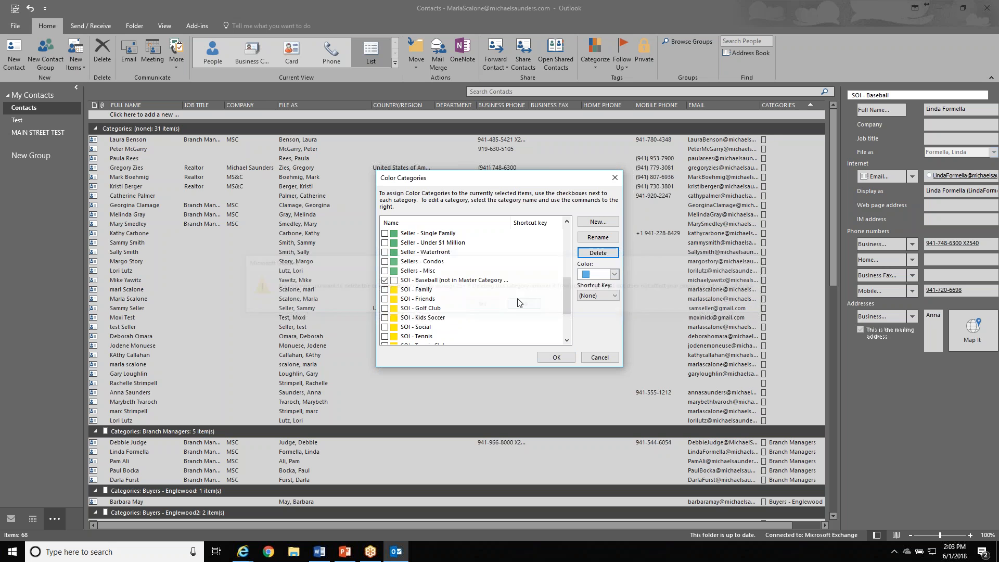
pyautogui.scroll(5, 516, 299)
pyautogui.click(441, 235)
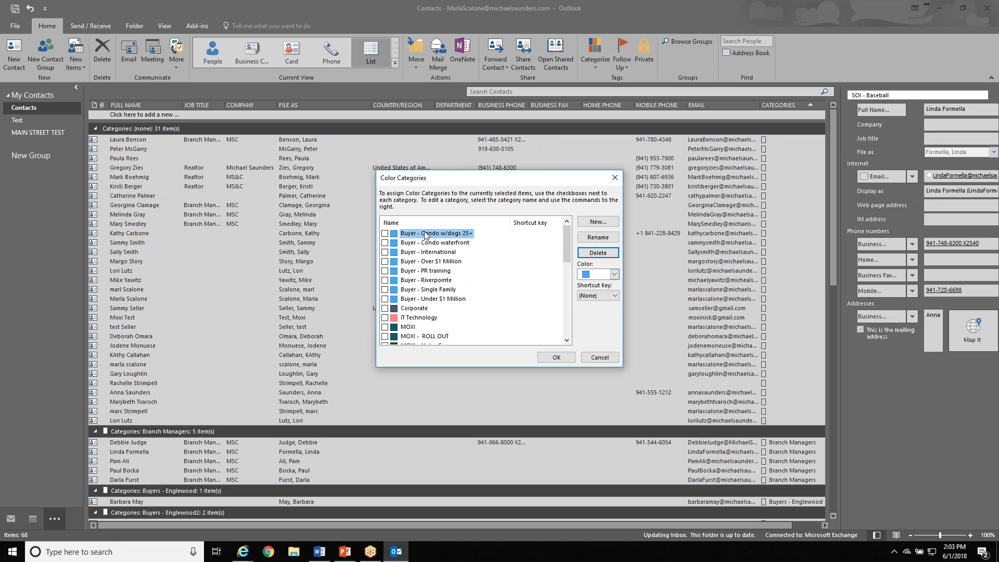
pyautogui.moveTo(566, 232); pyautogui.dragTo(561, 275)
pyautogui.click(460, 300)
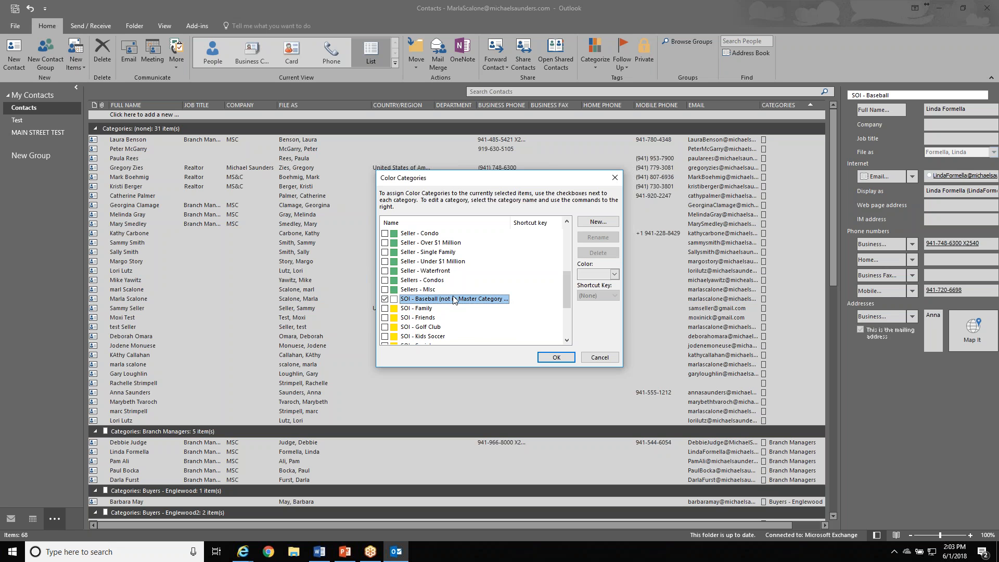
# Rename the SOI - Tennis Club category to "SOI - Moose Bradenton", keep its yellow color and apply the changes.
pyautogui.scroll(-1, 455, 299)
pyautogui.scroll(-1, 455, 300)
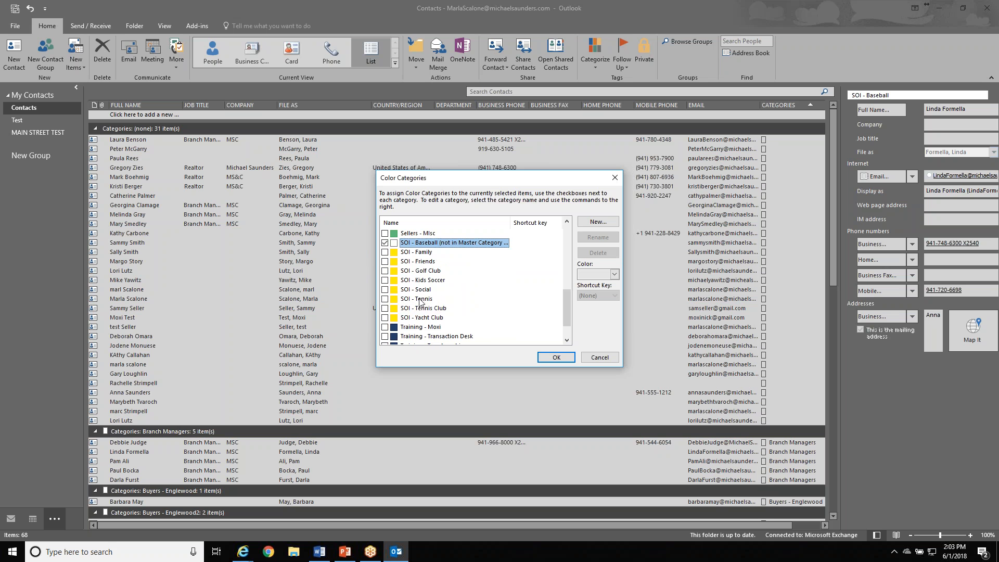
pyautogui.click(436, 308)
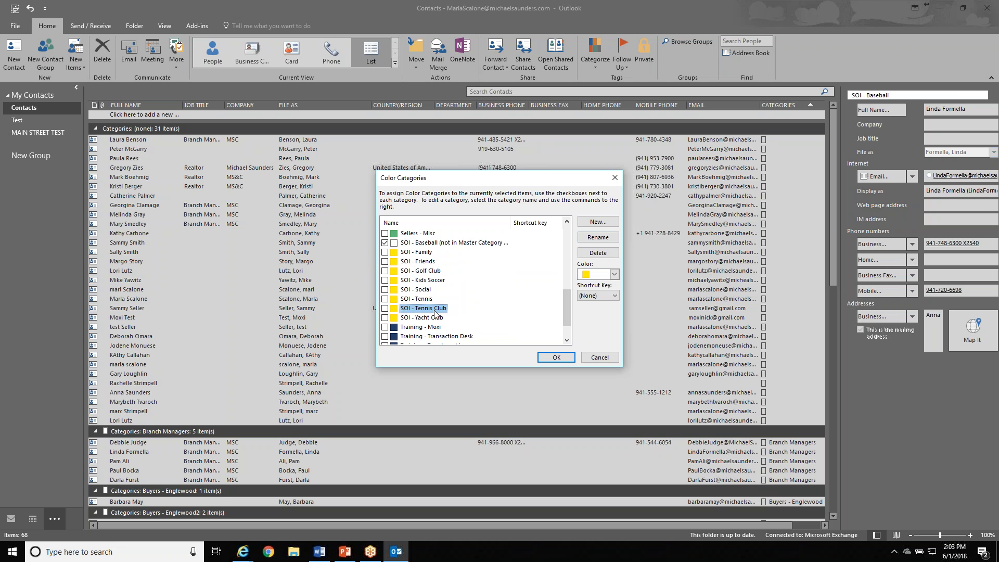
pyautogui.click(589, 239)
pyautogui.write('SOI - Moose Bradenton')
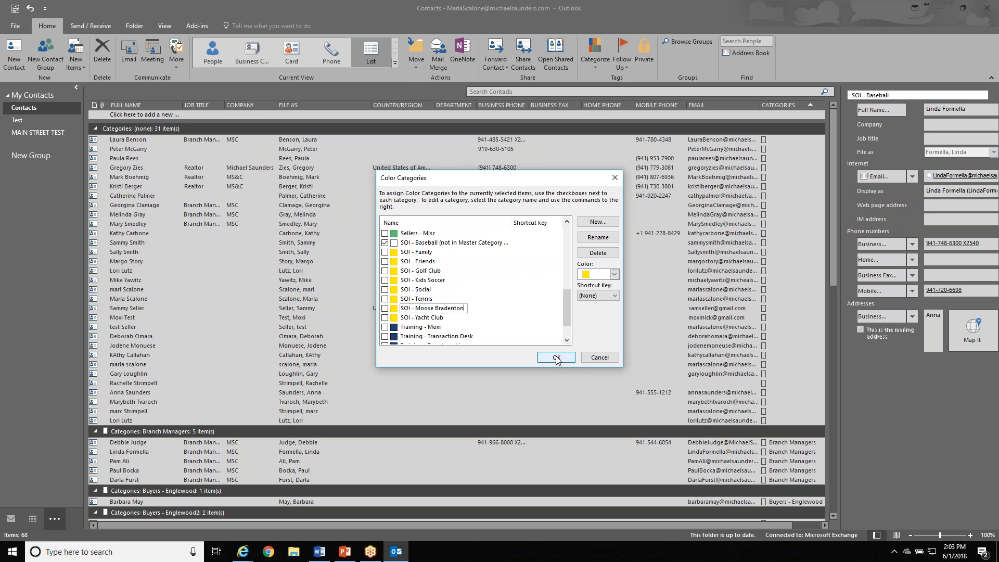
pyautogui.click(615, 274)
pyautogui.click(615, 275)
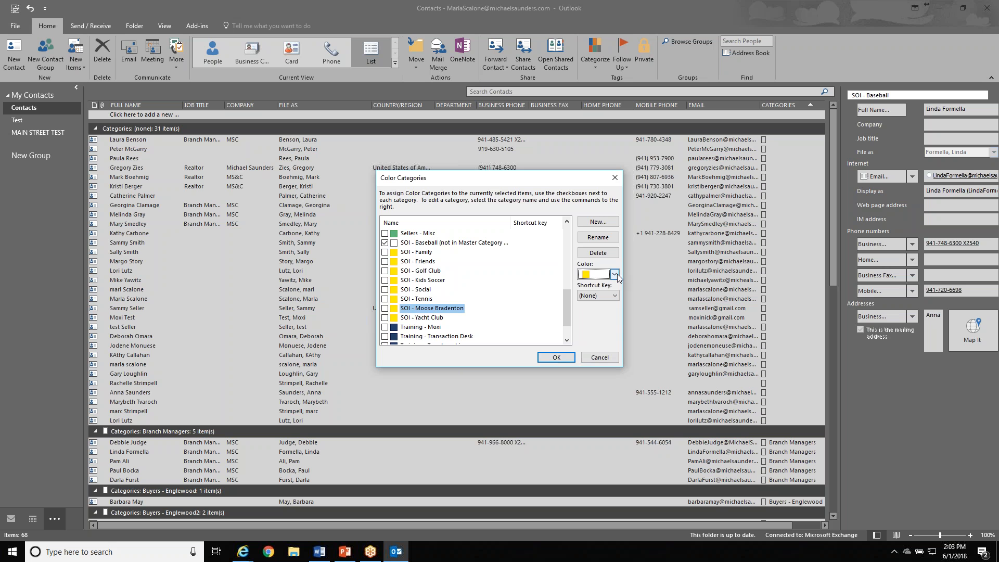
pyautogui.click(556, 359)
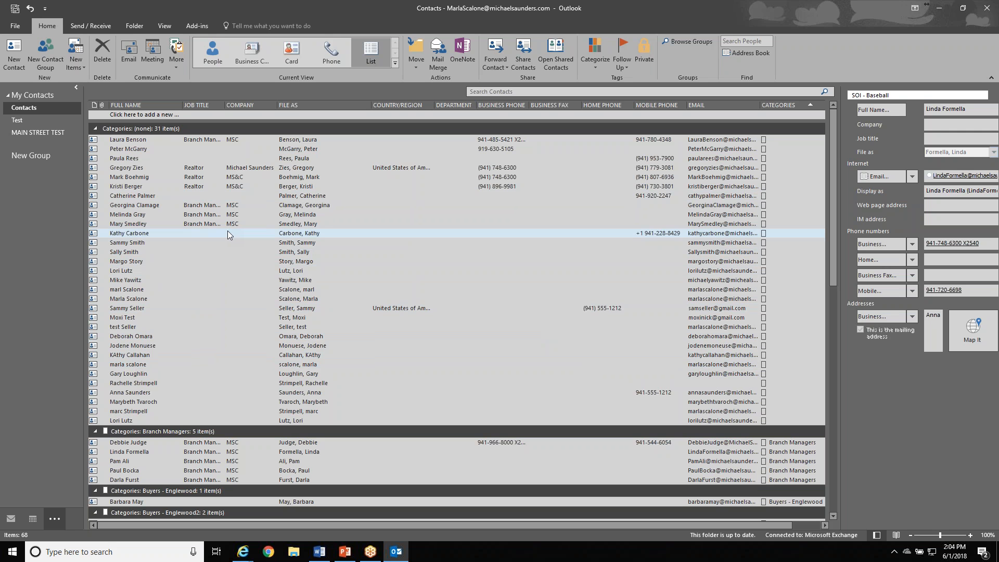
# Assign the Corporate category from the complete category list to the first uncategorized contact, keeping the category's name and color.
pyautogui.click(144, 143)
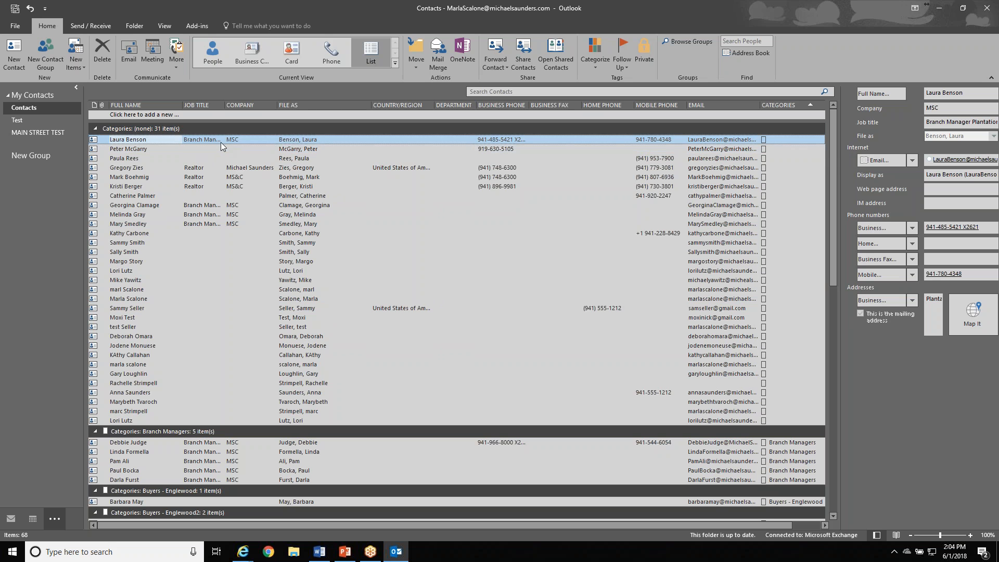
pyautogui.rightClick(305, 140)
pyautogui.click(299, 141)
pyautogui.rightClick(298, 141)
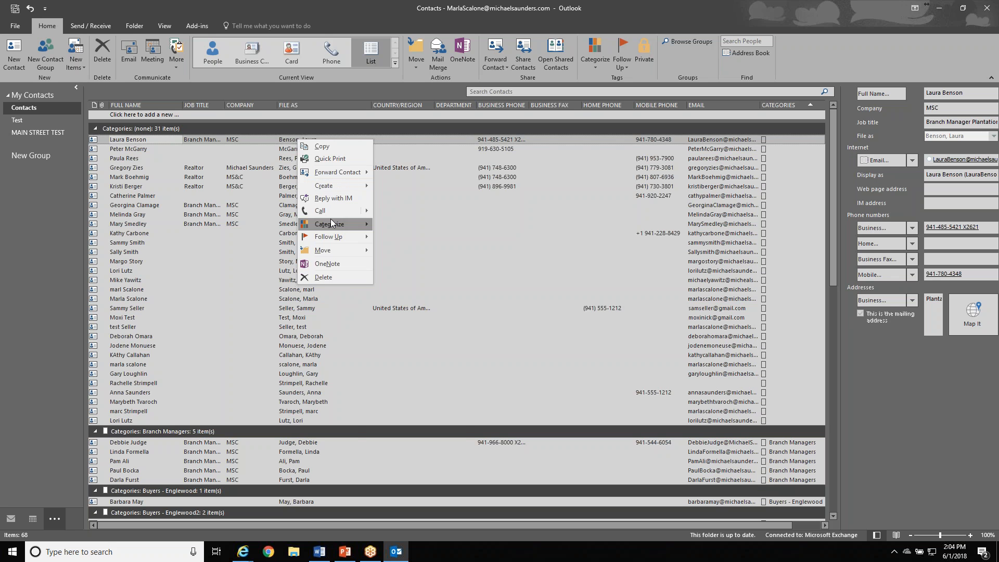
pyautogui.moveTo(331, 224)
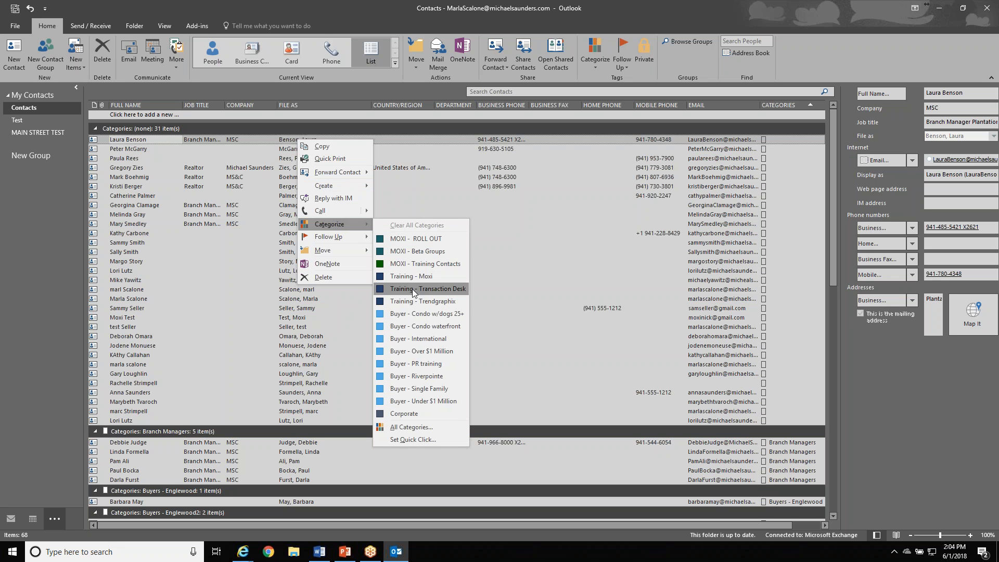
pyautogui.click(418, 426)
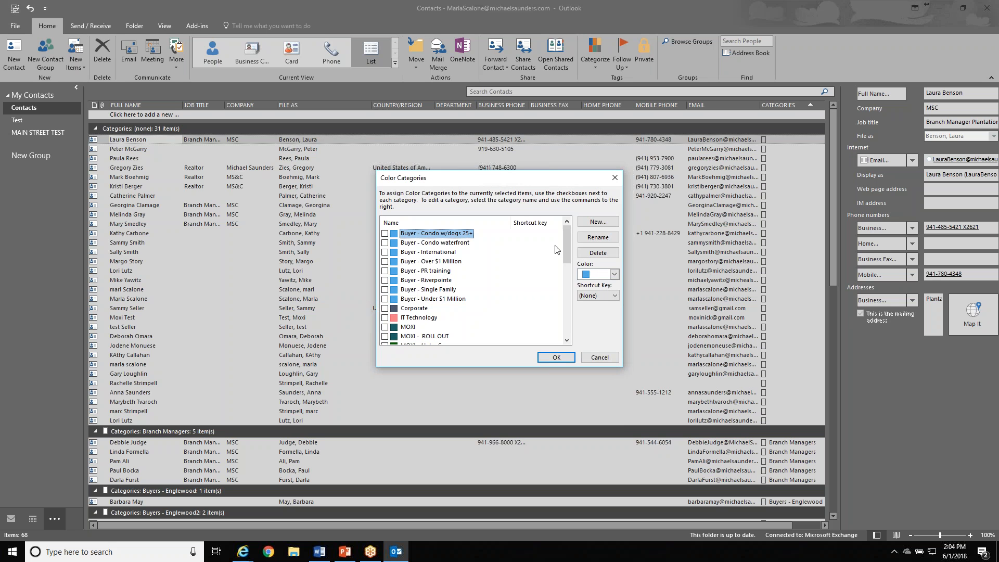
pyautogui.moveTo(568, 233)
pyautogui.mouseDown()
pyautogui.moveTo(569, 294)
pyautogui.moveTo(556, 314)
pyautogui.moveTo(564, 233)
pyautogui.mouseUp()
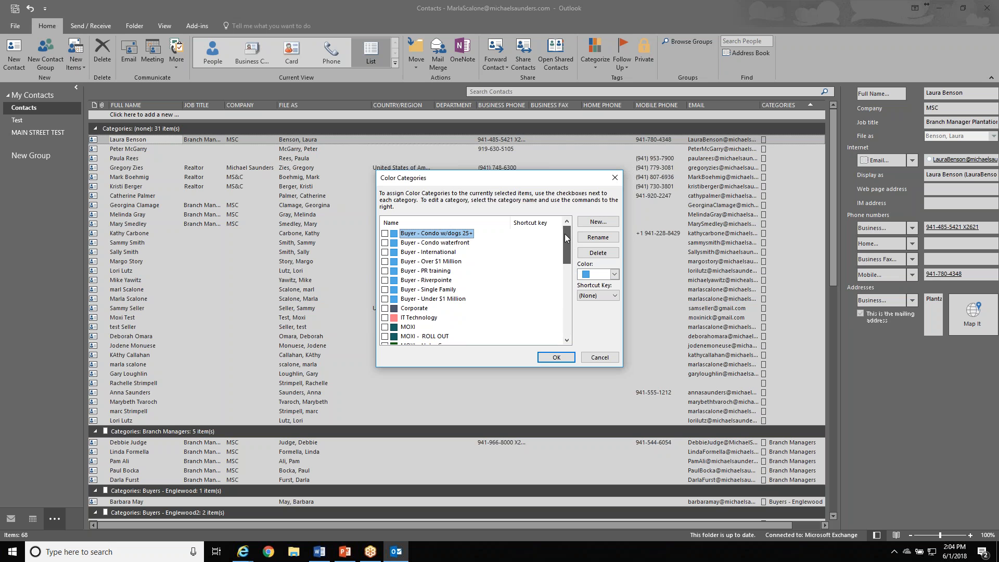
pyautogui.click(386, 311)
pyautogui.click(385, 309)
pyautogui.click(553, 358)
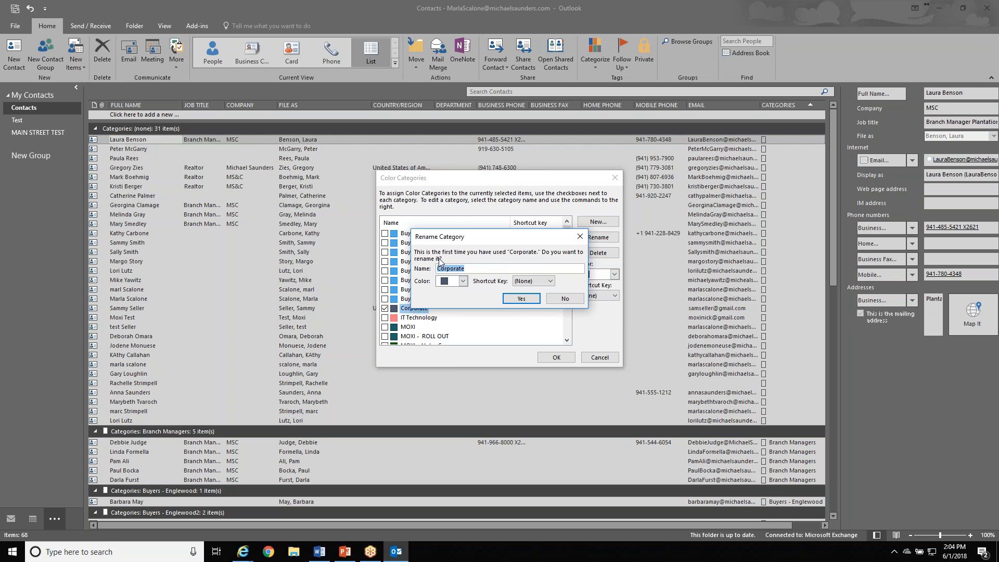
pyautogui.click(520, 302)
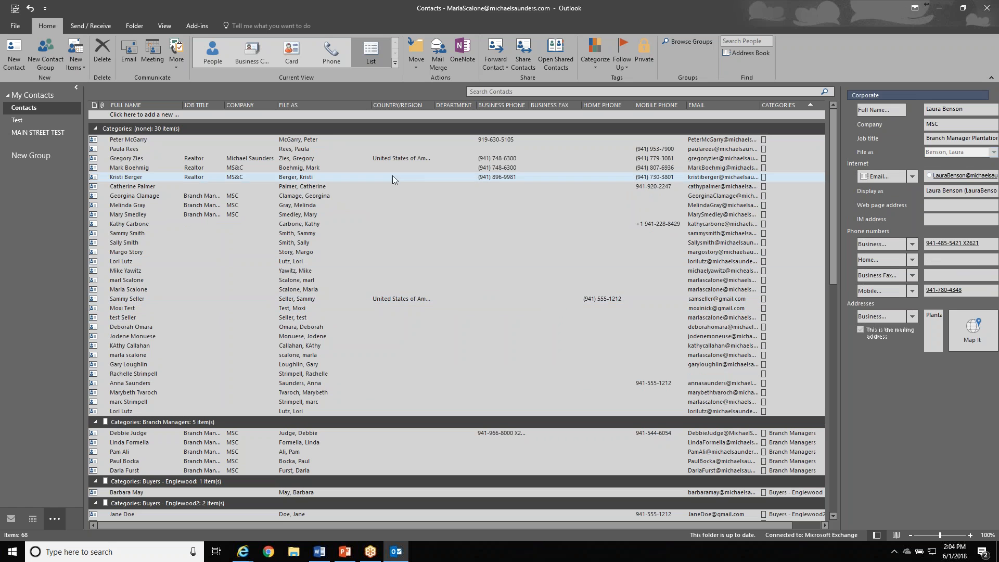
# Assign the Corporate category to the first two uncategorized contacts, one after the other.
pyautogui.click(338, 140)
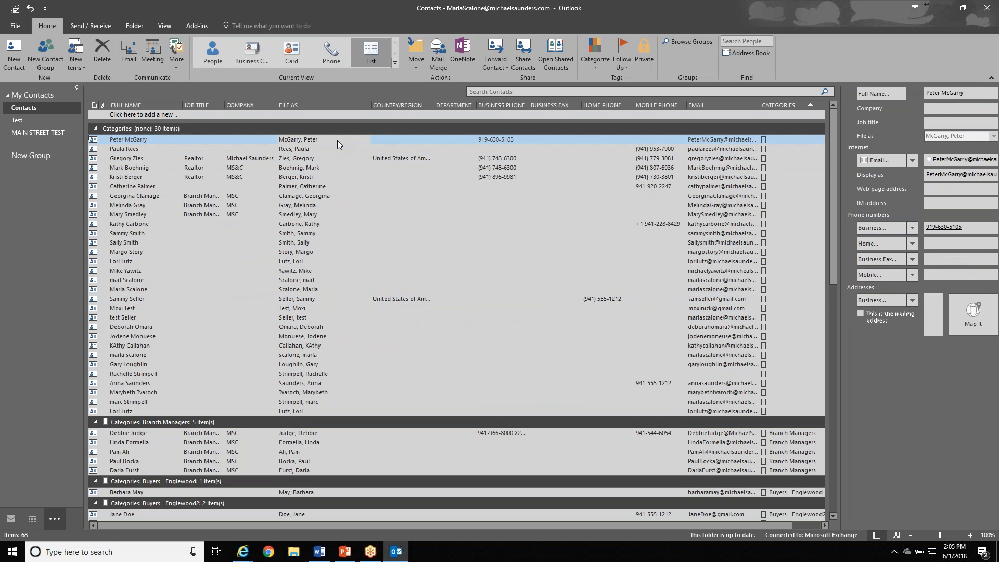
pyautogui.rightClick(383, 140)
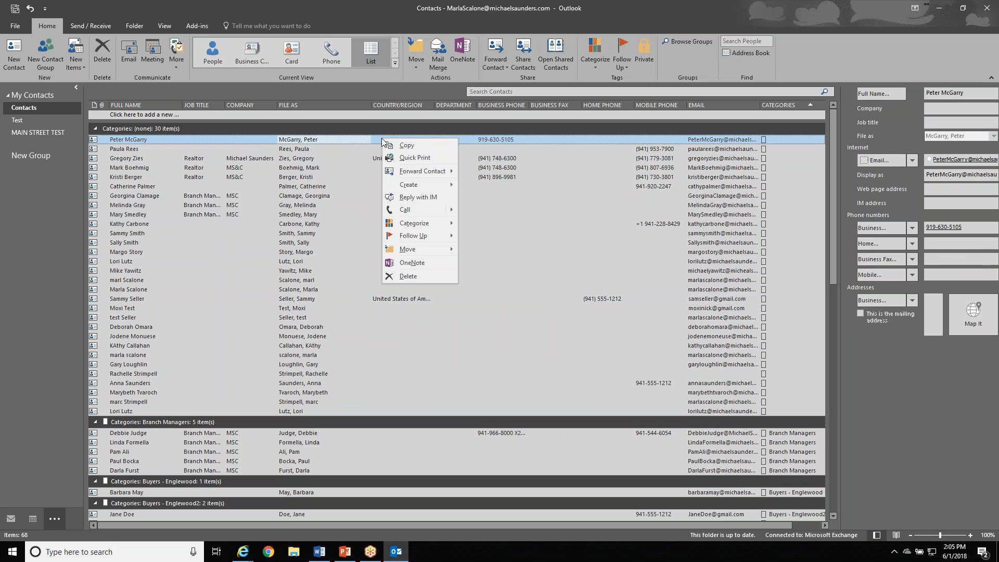
pyautogui.moveTo(400, 224)
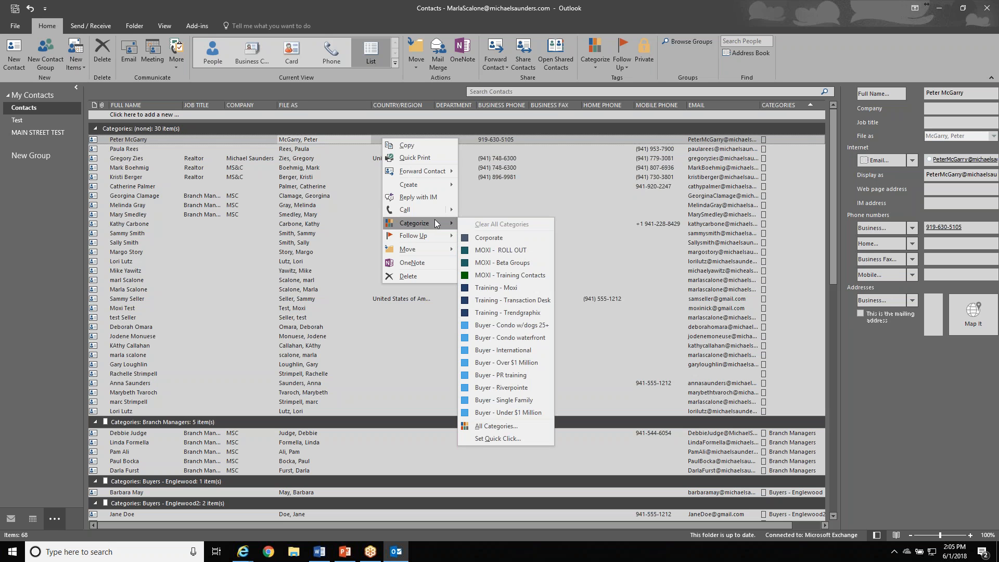
pyautogui.click(482, 237)
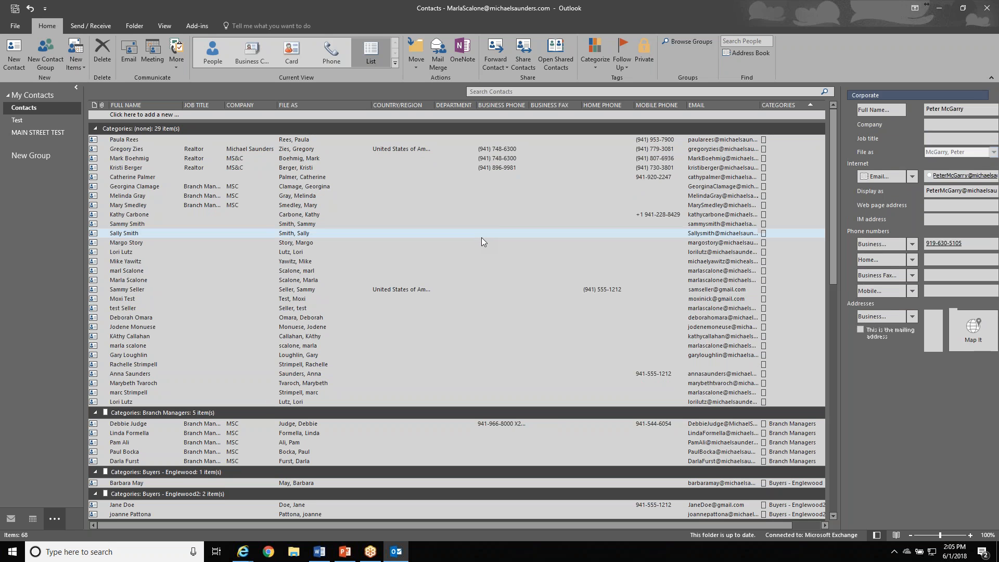
pyautogui.click(219, 142)
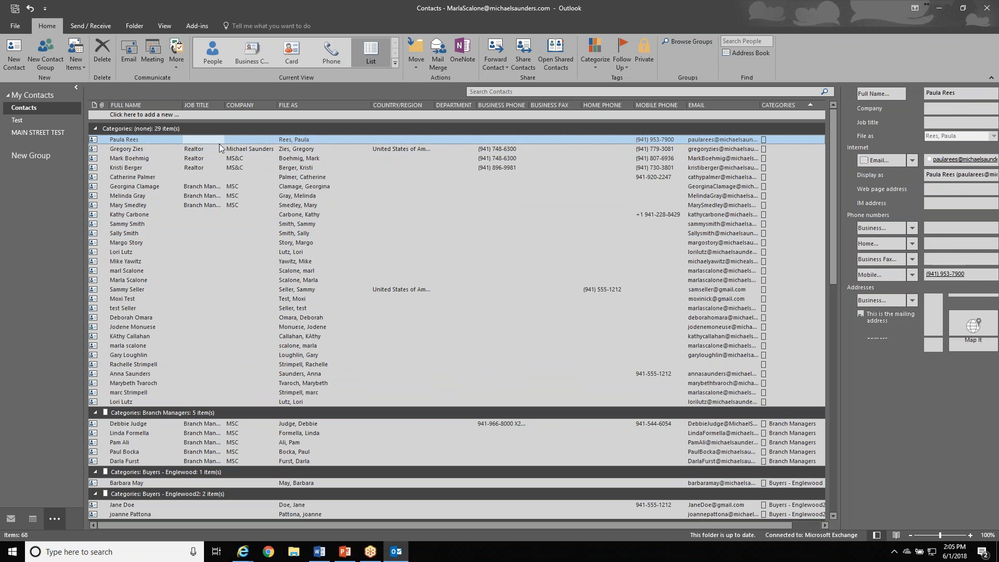
pyautogui.rightClick(316, 139)
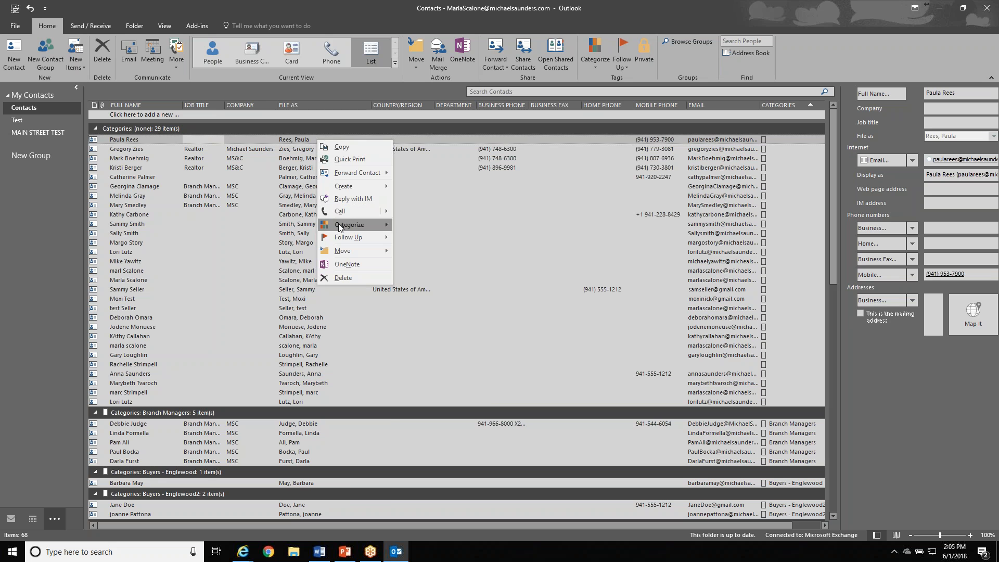
pyautogui.click(418, 236)
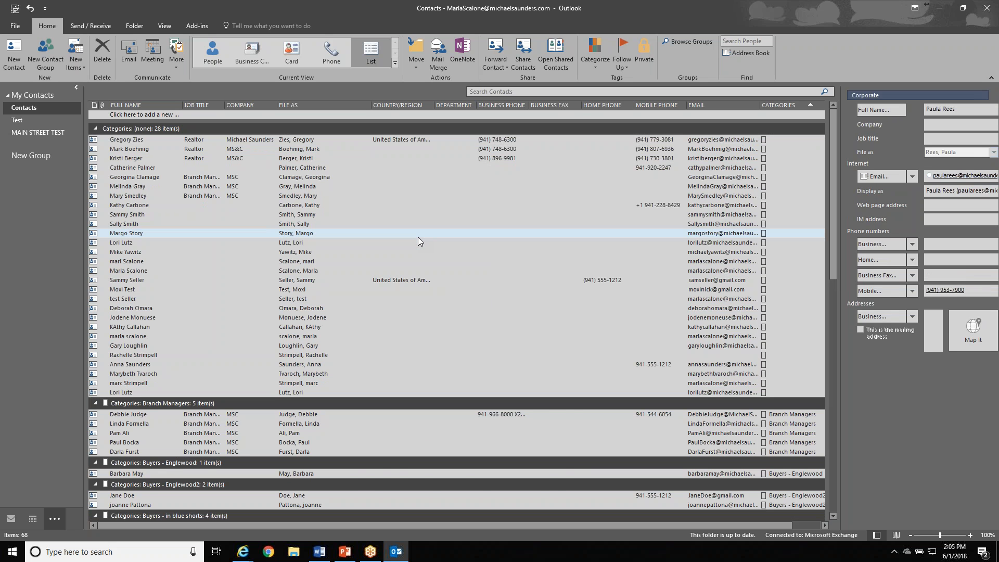
# Assign the MOXI - Alpha Group category from the complete category list to the first uncategorized contact.
pyautogui.click(290, 140)
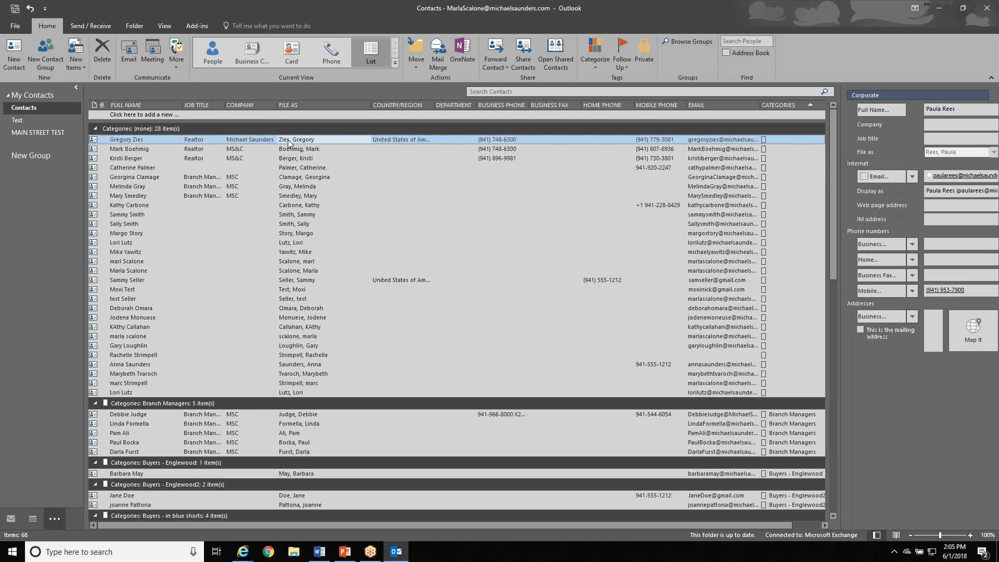
pyautogui.rightClick(395, 136)
pyautogui.moveTo(424, 222)
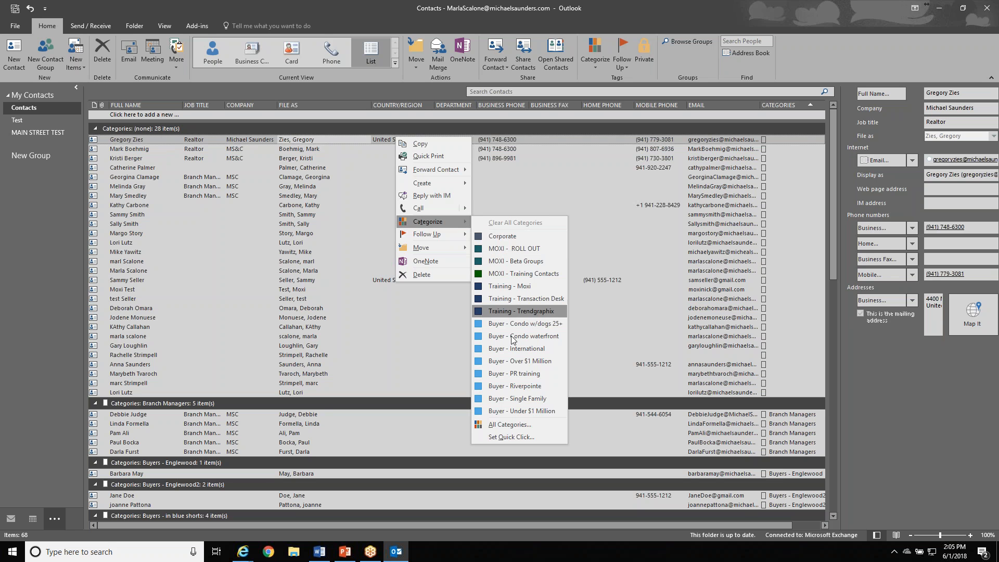
pyautogui.click(510, 425)
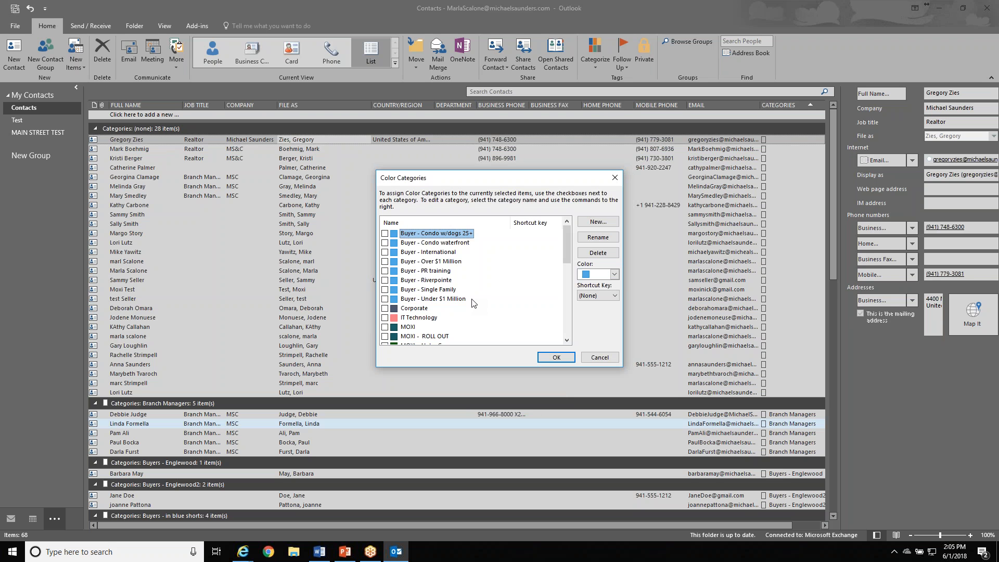
pyautogui.moveTo(567, 241); pyautogui.dragTo(566, 249)
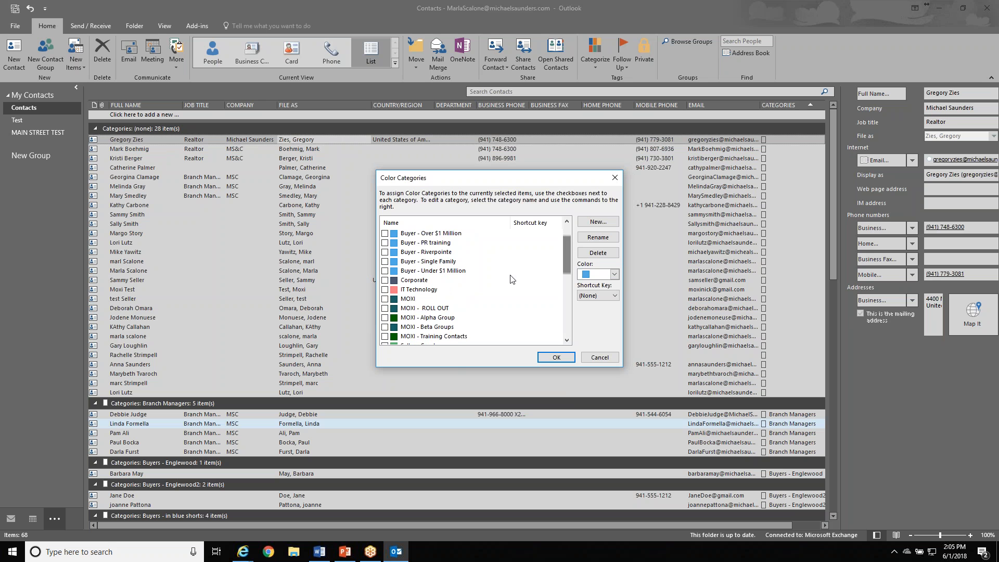
pyautogui.click(384, 318)
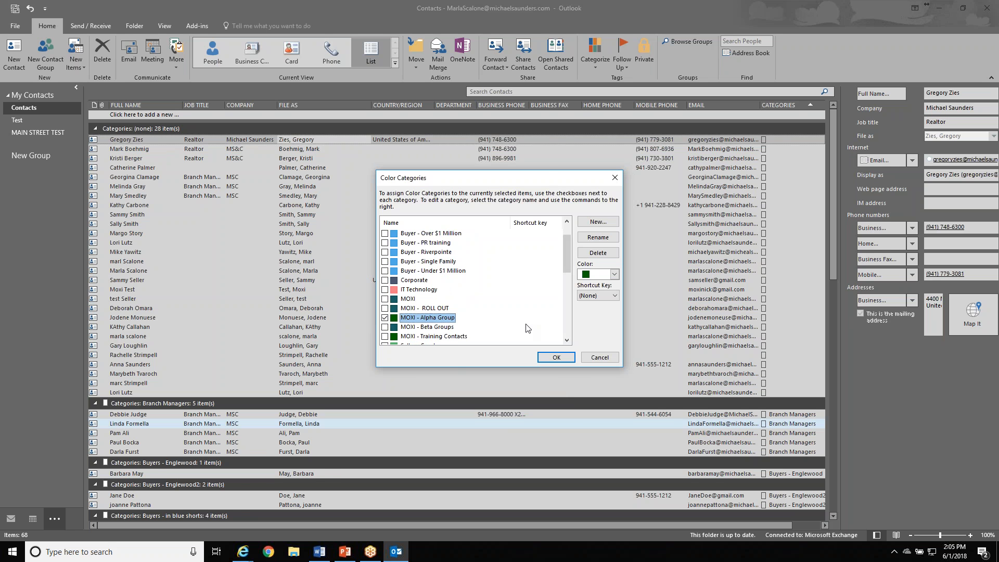
pyautogui.click(572, 358)
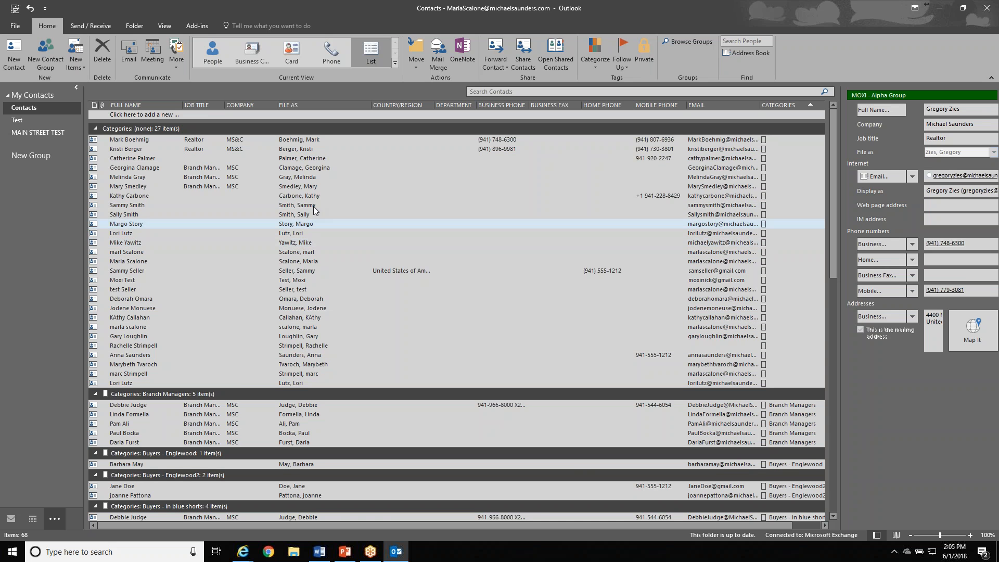
# Find the contact grouped under MOXI - Alpha Group and remove that category from it.
pyautogui.scroll(-12, 389, 254)
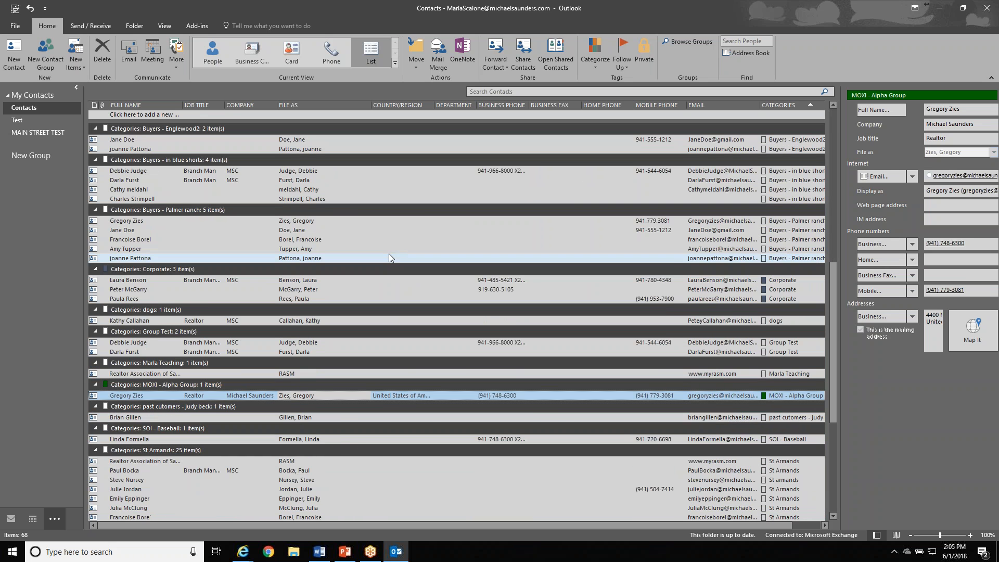
pyautogui.scroll(-3, 385, 249)
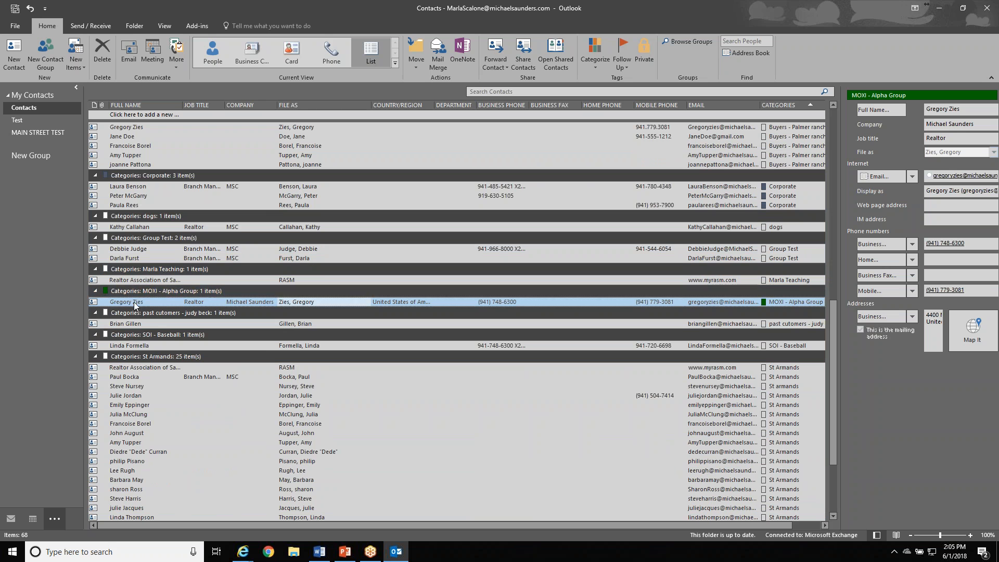
pyautogui.click(125, 291)
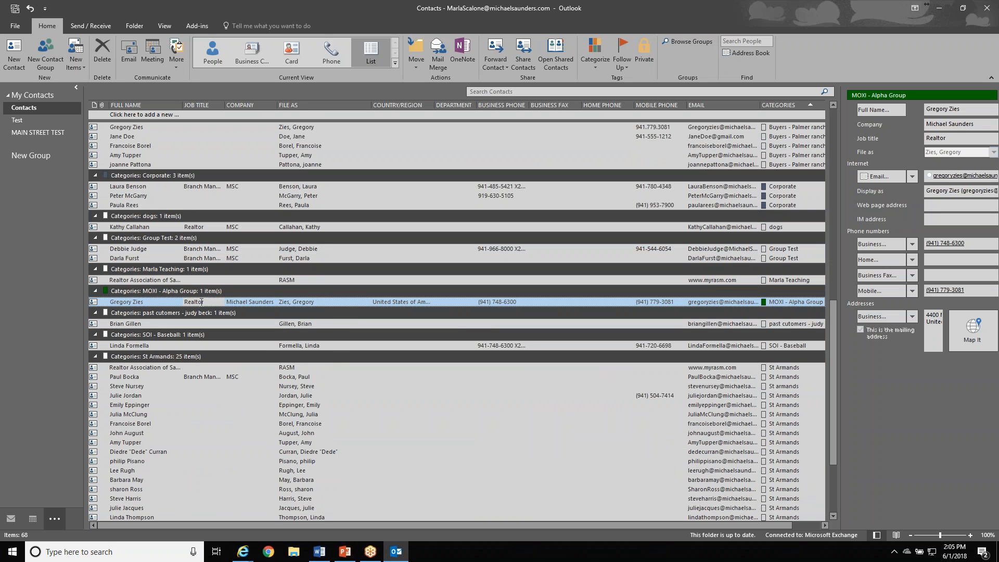
pyautogui.rightClick(242, 303)
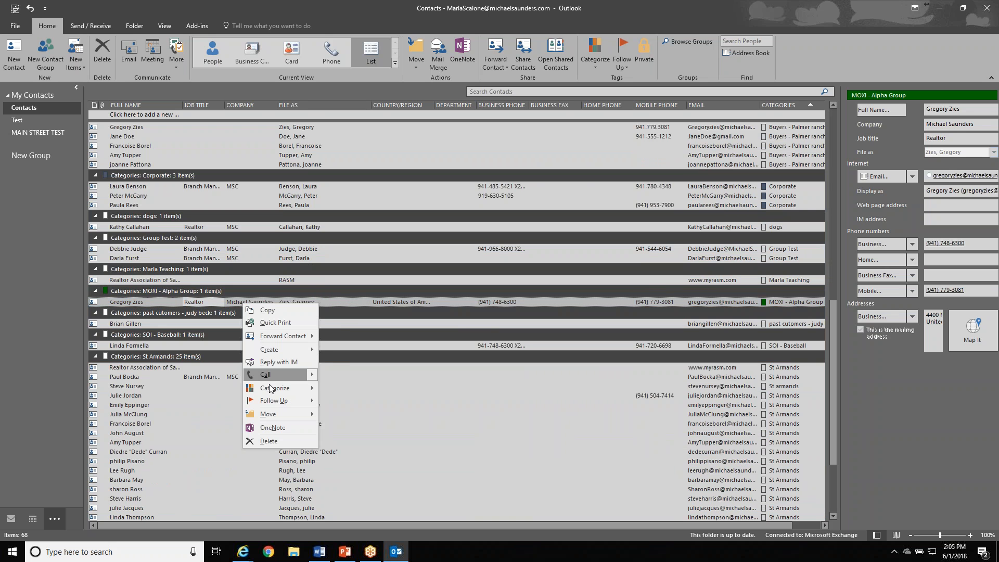
pyautogui.moveTo(279, 390)
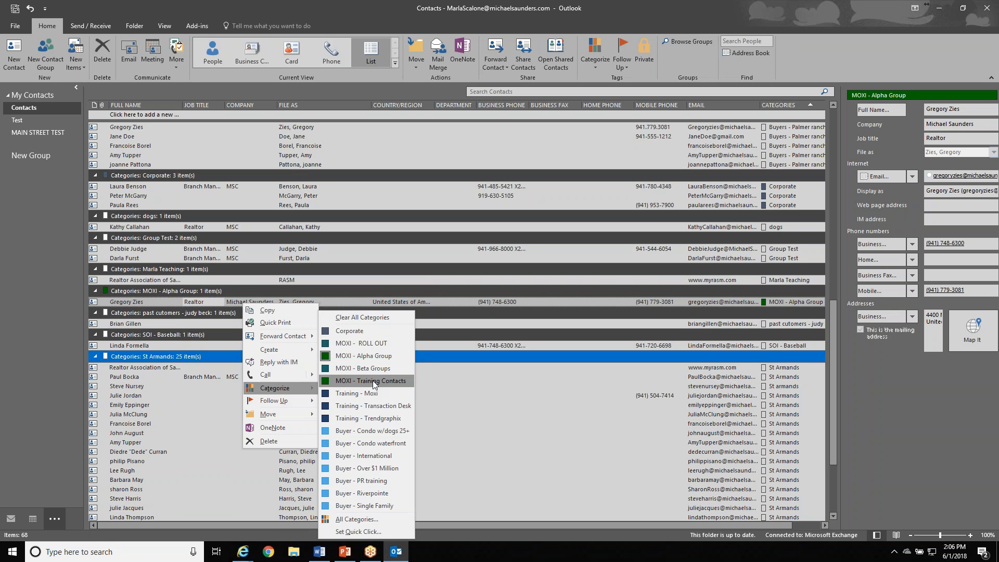
pyautogui.click(366, 358)
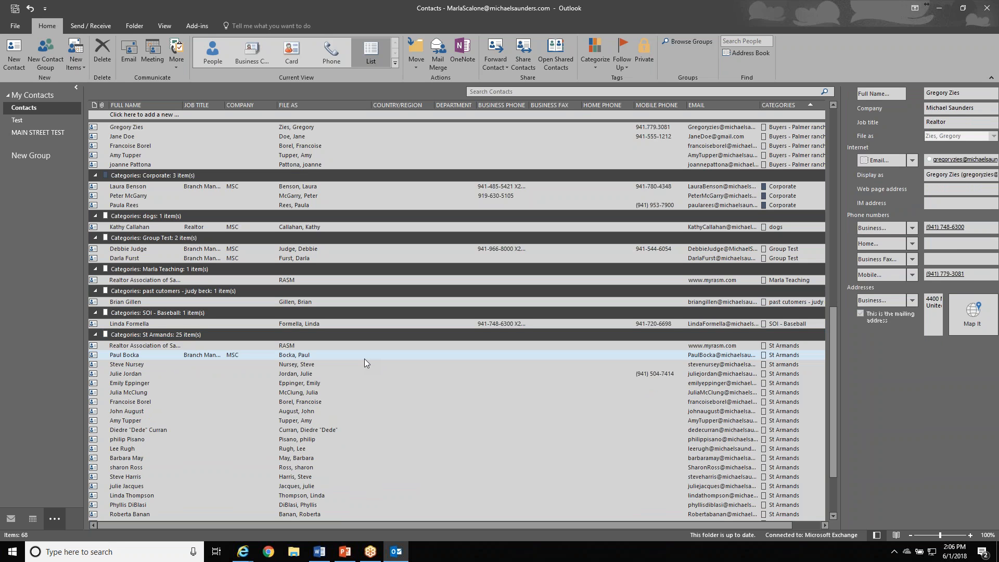
# Assign MOXI - Alpha Group to the uncategorized Michael Saunders Realtor contact at the start of the contact list.
pyautogui.scroll(15, 364, 358)
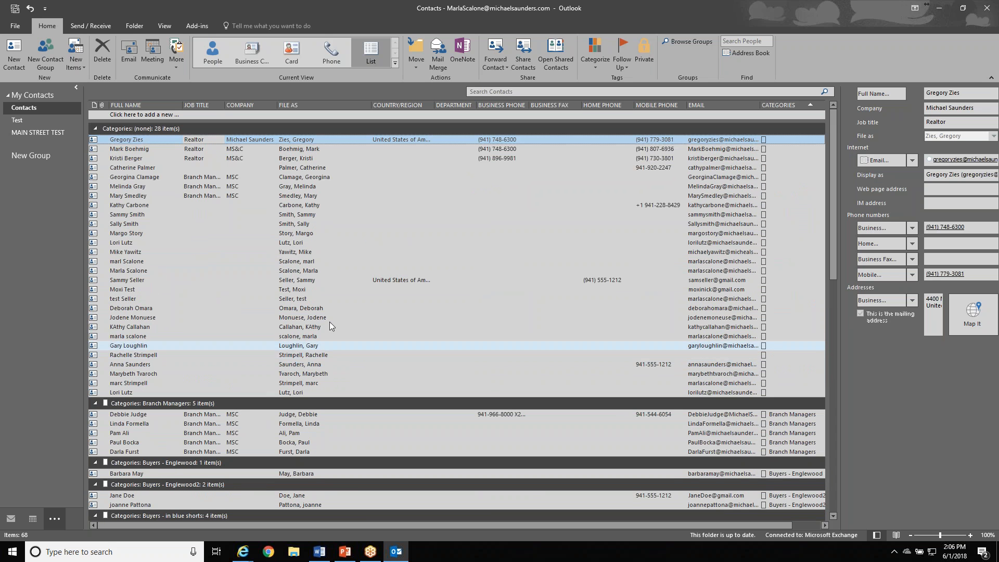
pyautogui.click(257, 140)
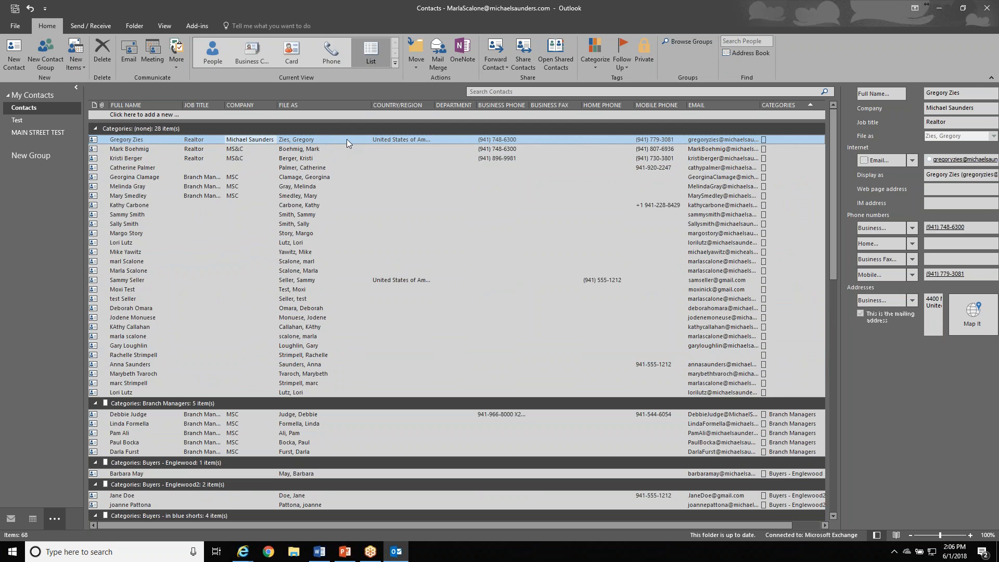
pyautogui.click(595, 49)
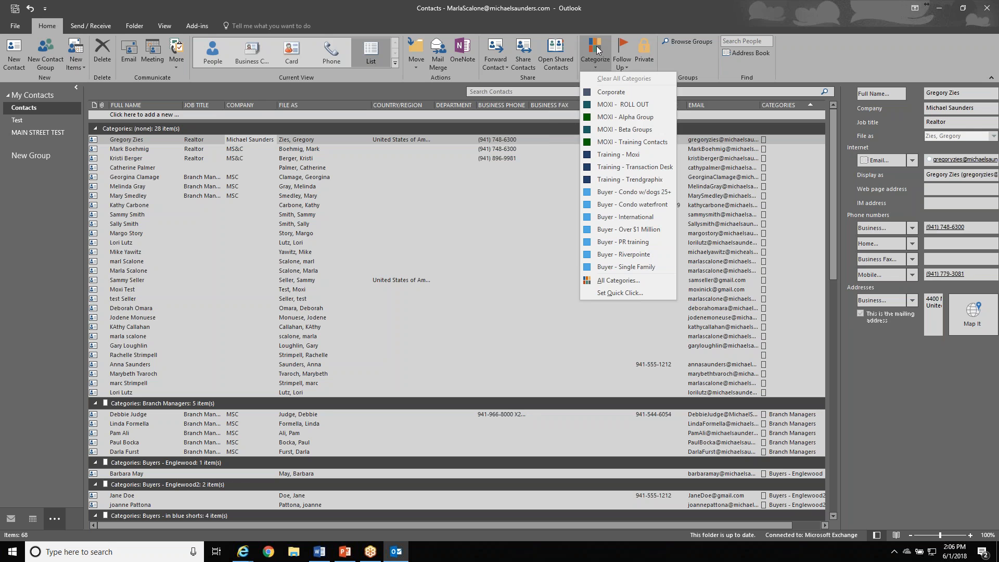
pyautogui.click(605, 116)
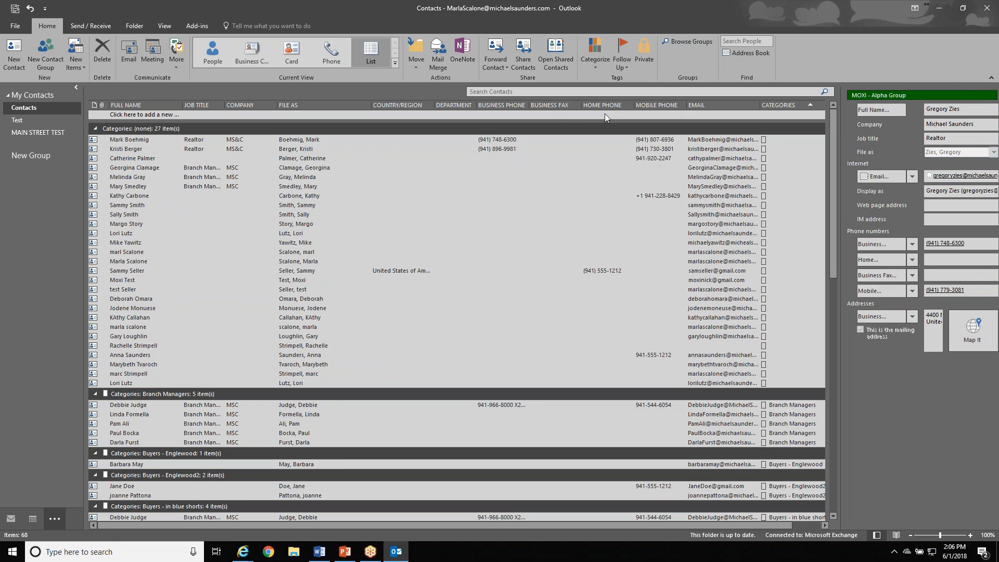
# Assign MOXI - Alpha Group to each of the two uncategorized MS&C Realtor contacts.
pyautogui.click(290, 140)
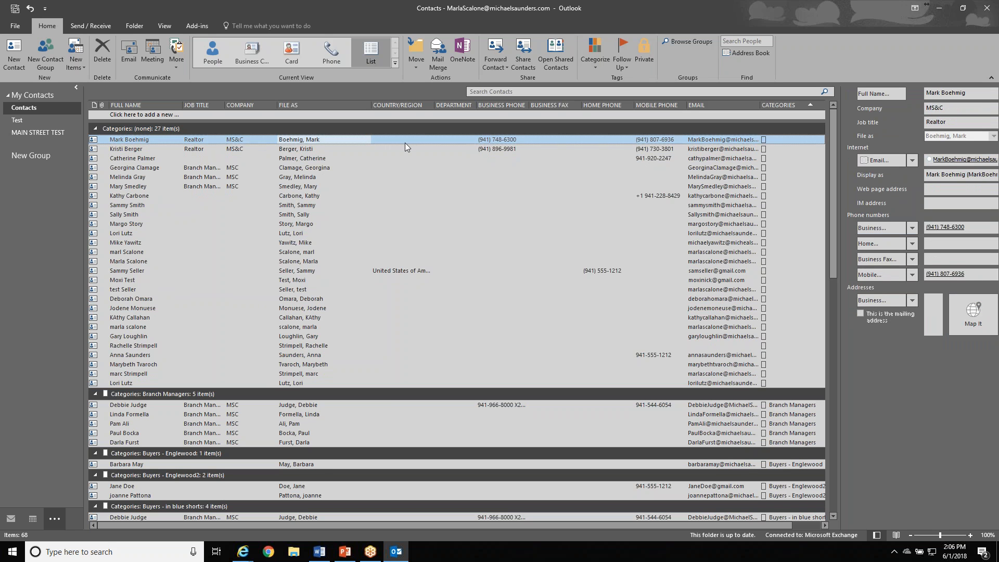
pyautogui.click(601, 48)
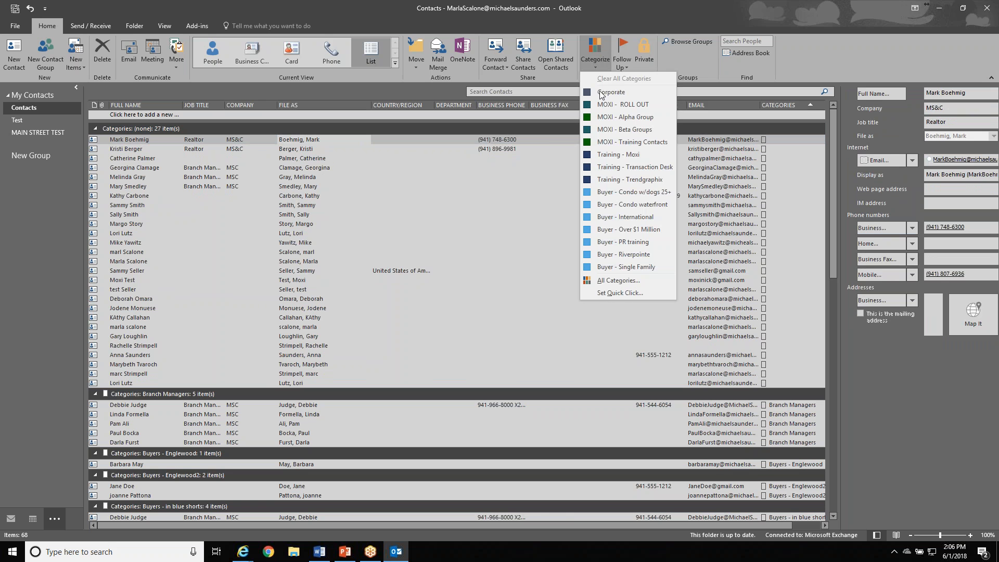
pyautogui.click(599, 117)
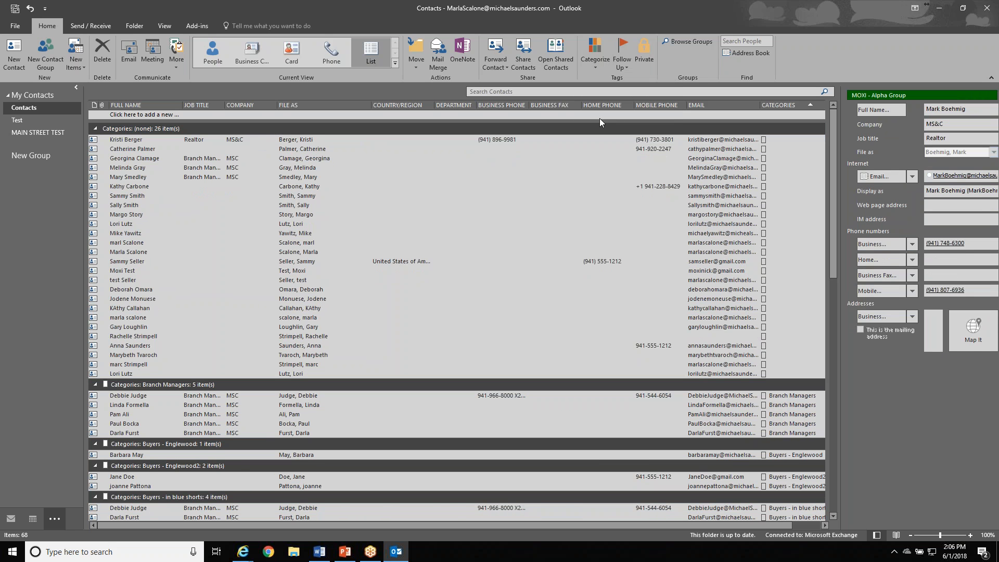
pyautogui.click(317, 138)
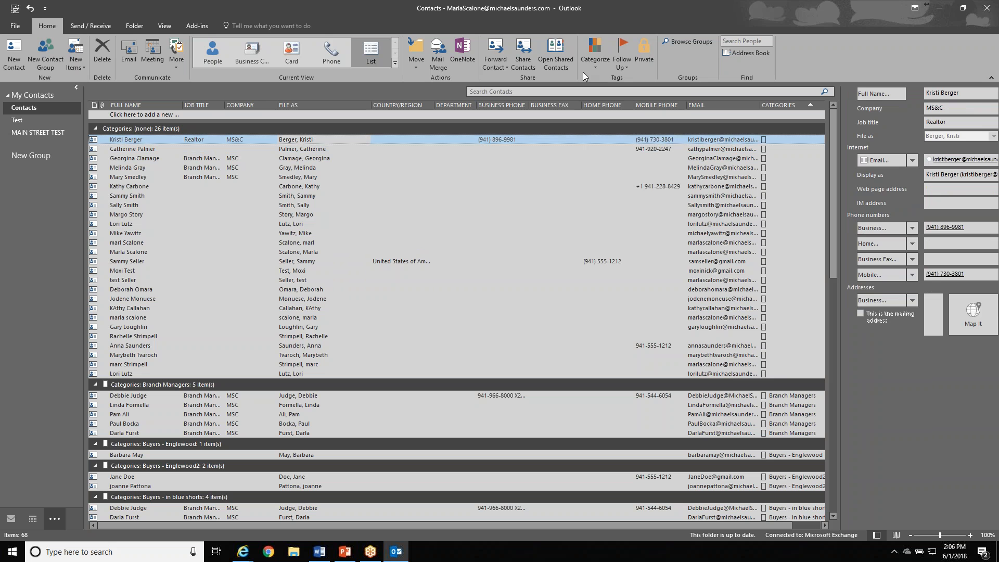
pyautogui.click(601, 59)
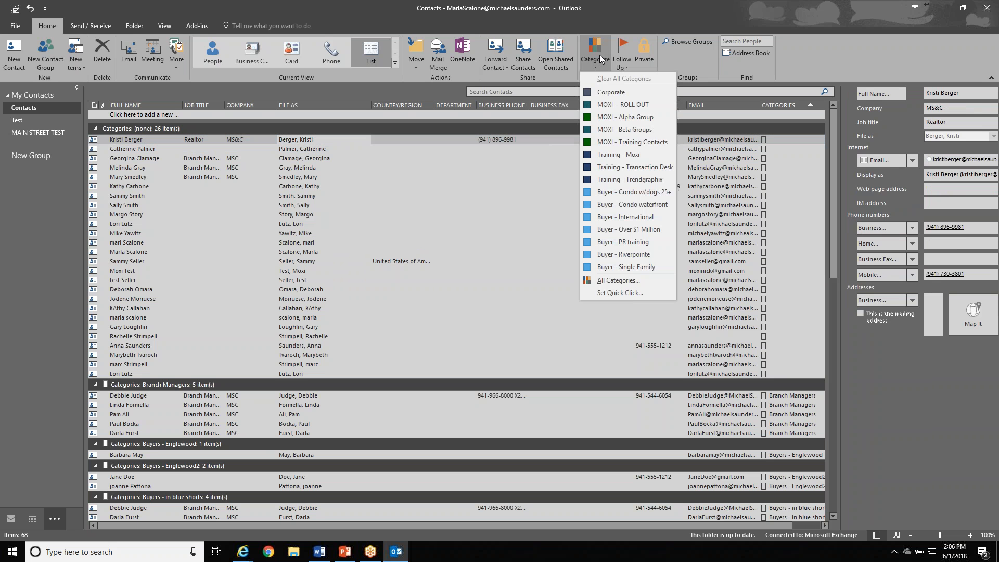
pyautogui.click(595, 116)
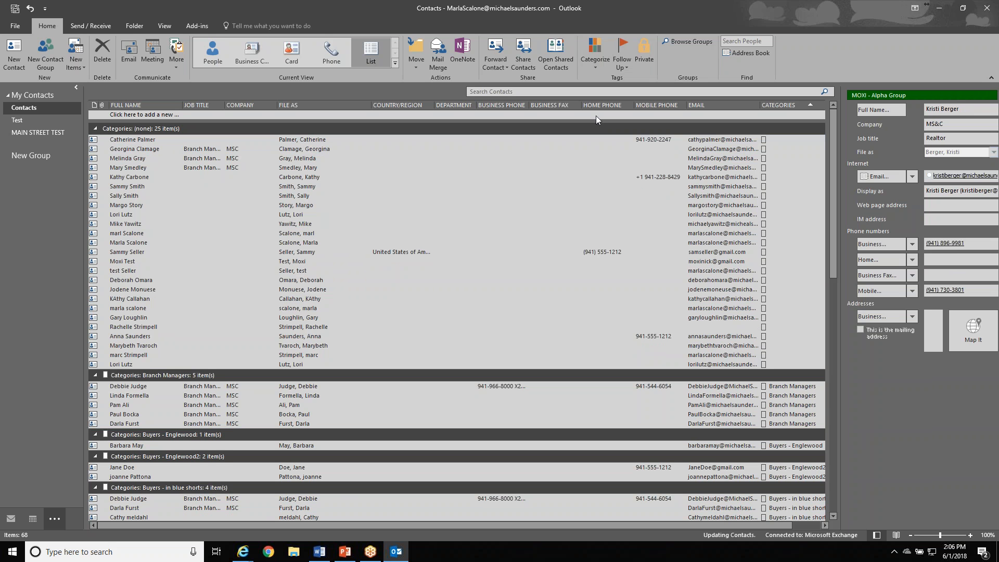
# Find the MOXI - Alpha Group in the contact list and select its Michael Saunders Realtor contact.
pyautogui.scroll(-5, 387, 322)
pyautogui.click(374, 313)
pyautogui.click(363, 304)
pyautogui.scroll(-9, 363, 304)
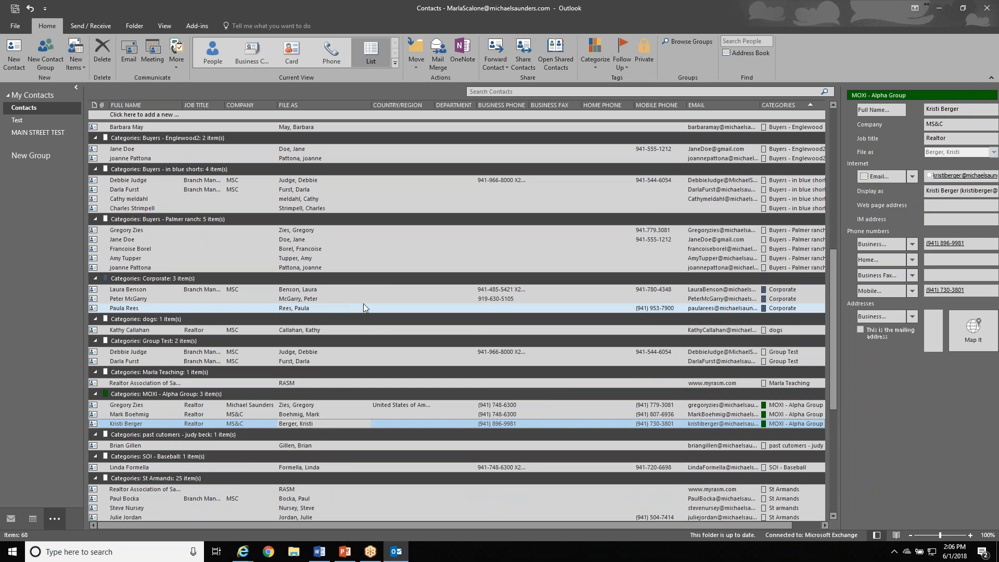
pyautogui.click(354, 299)
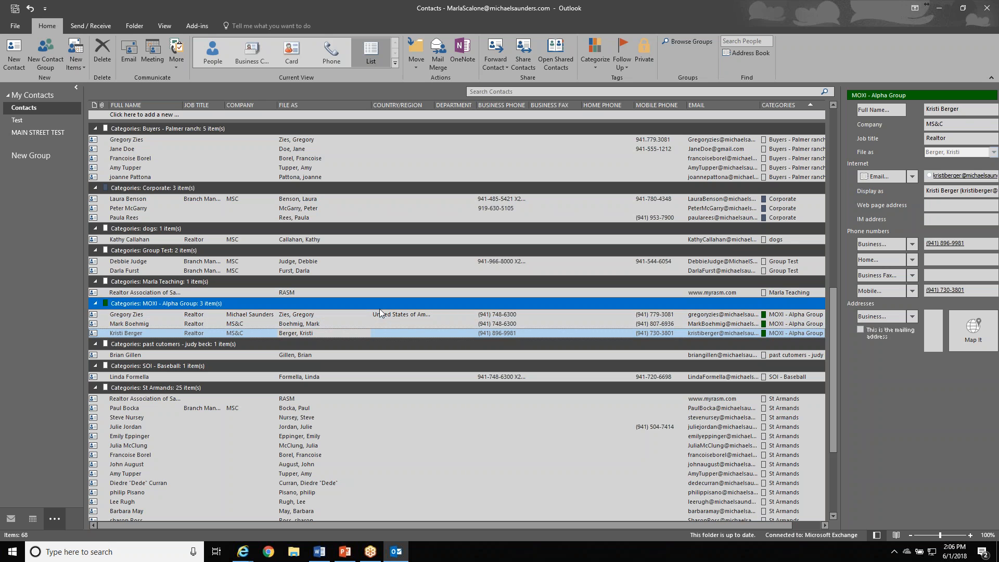
pyautogui.click(354, 315)
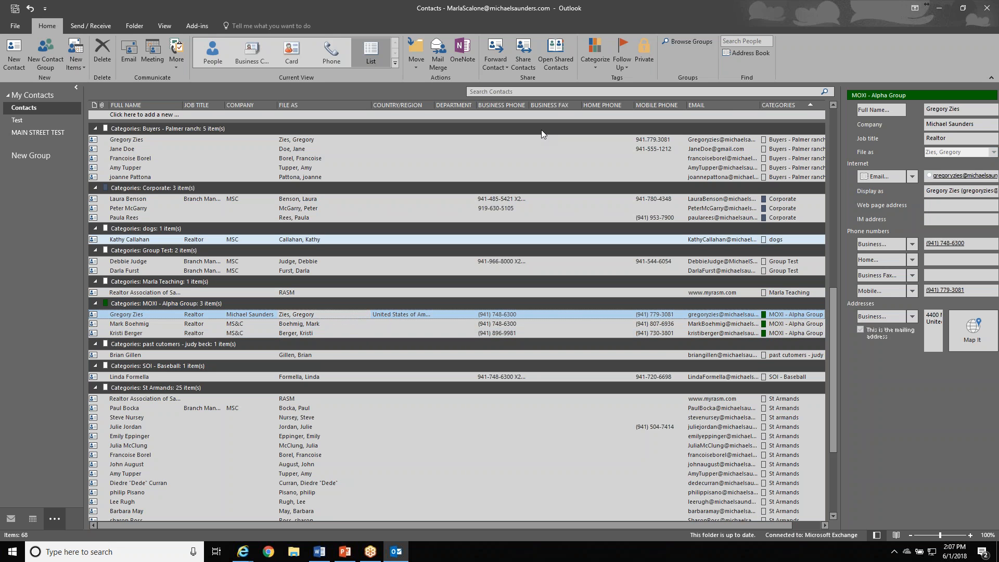
# Add the MOXI - Training Contacts and Training - Moxi categories to the selected contact and widen the reading pane.
pyautogui.click(592, 50)
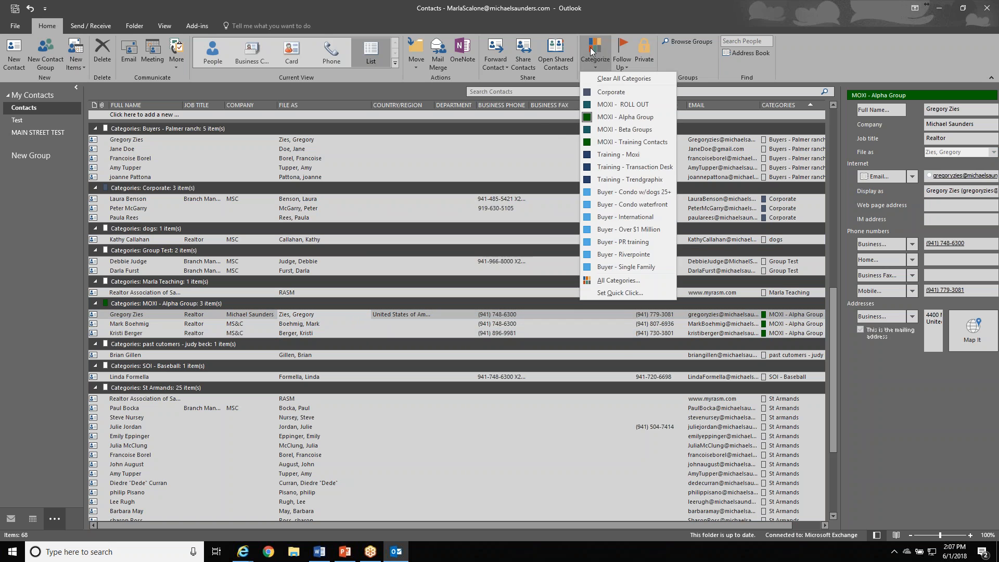
pyautogui.click(618, 281)
pyautogui.scroll(-2, 467, 283)
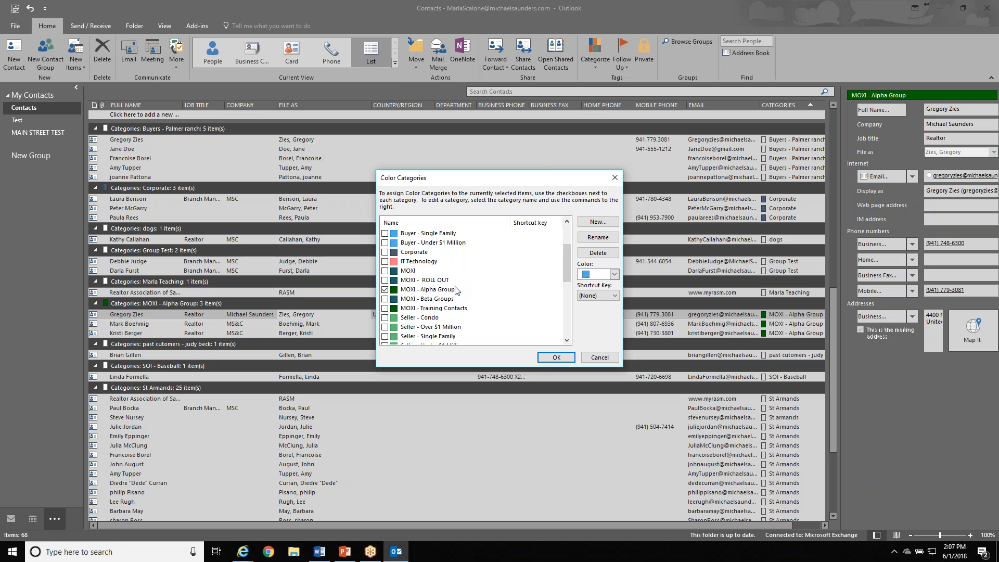
pyautogui.click(385, 288)
pyautogui.click(385, 288)
pyautogui.click(385, 308)
pyautogui.scroll(-4, 451, 300)
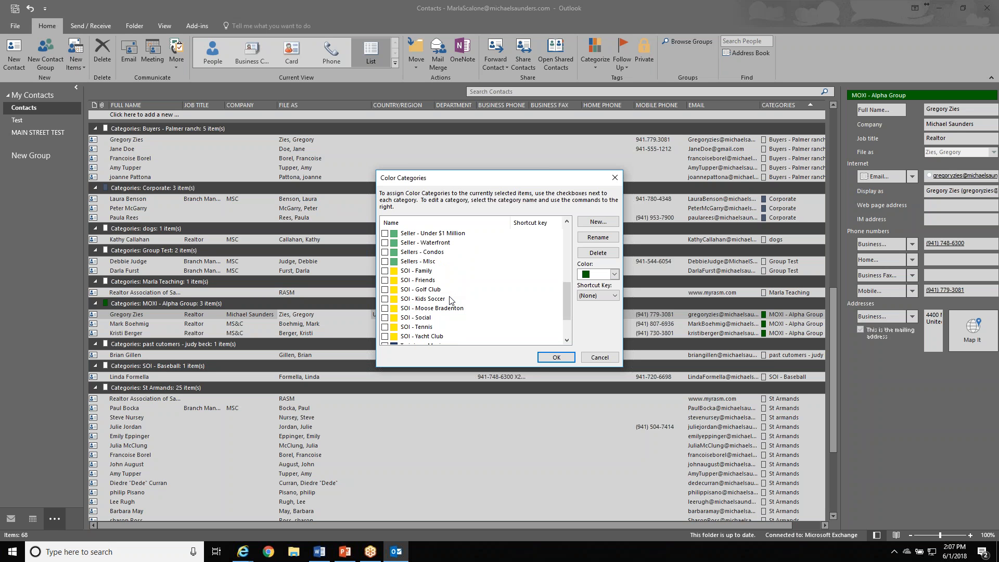
pyautogui.click(385, 318)
pyautogui.scroll(-1, 460, 320)
pyautogui.click(385, 318)
pyautogui.click(556, 357)
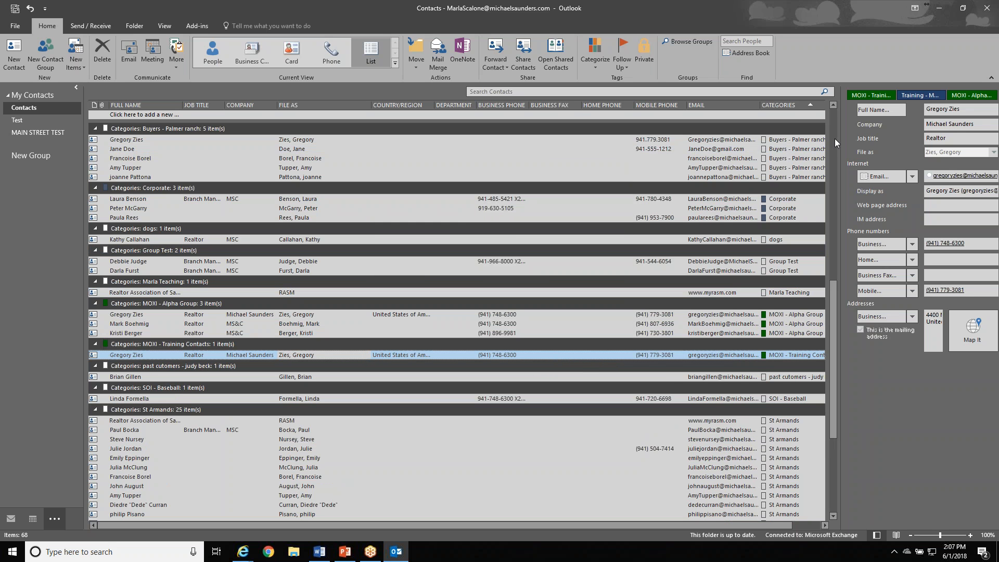
pyautogui.moveTo(838, 135); pyautogui.dragTo(797, 135)
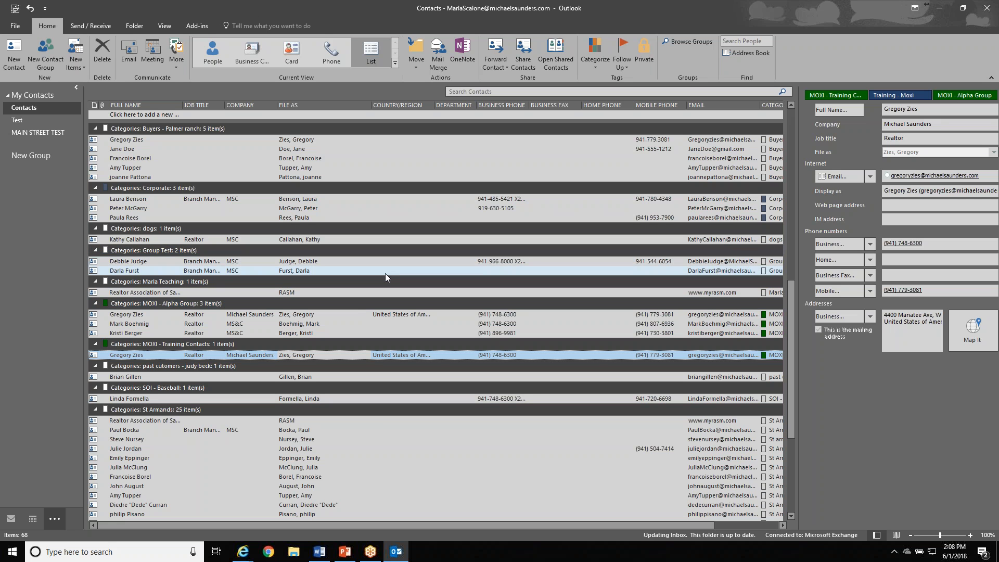
# Delete the last contact grouped under Buyers - in blue shorts.
pyautogui.click(171, 227)
pyautogui.click(228, 302)
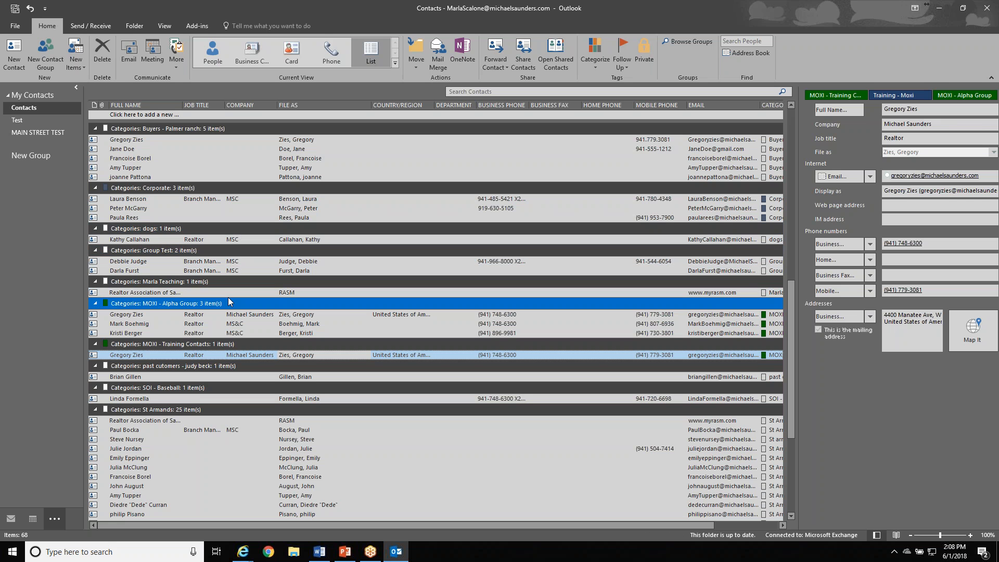
pyautogui.scroll(7, 228, 298)
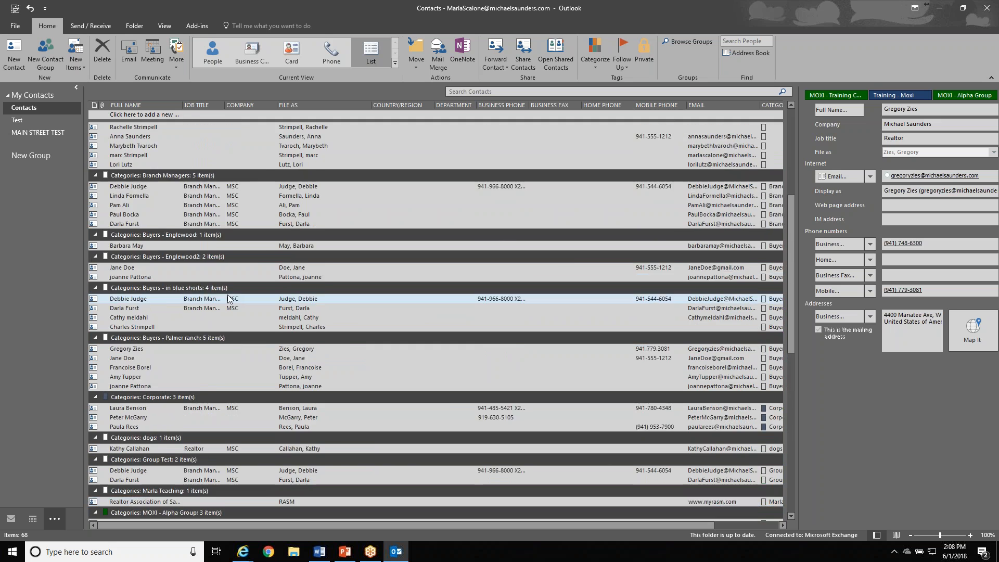
pyautogui.scroll(6, 228, 298)
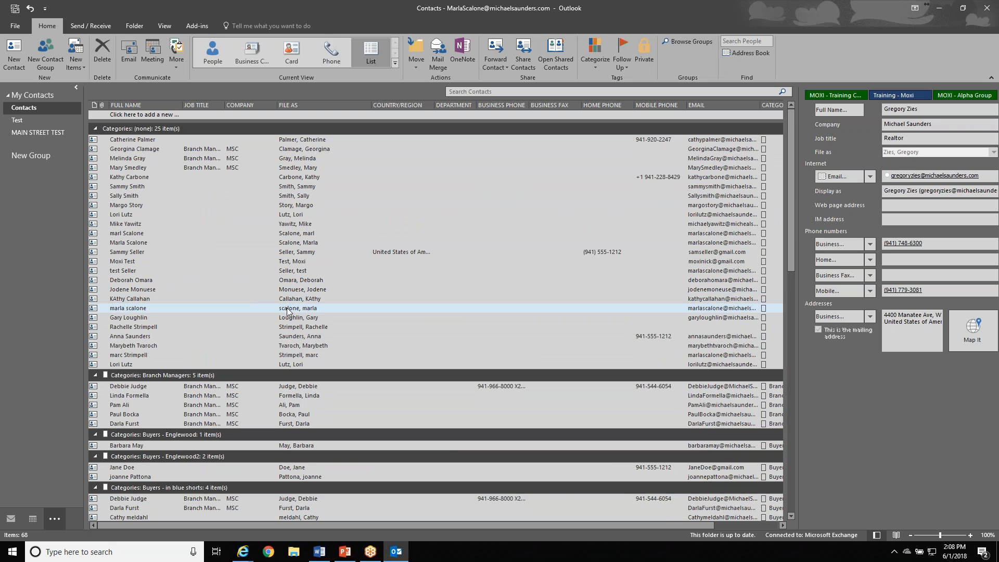
pyautogui.scroll(-5, 301, 361)
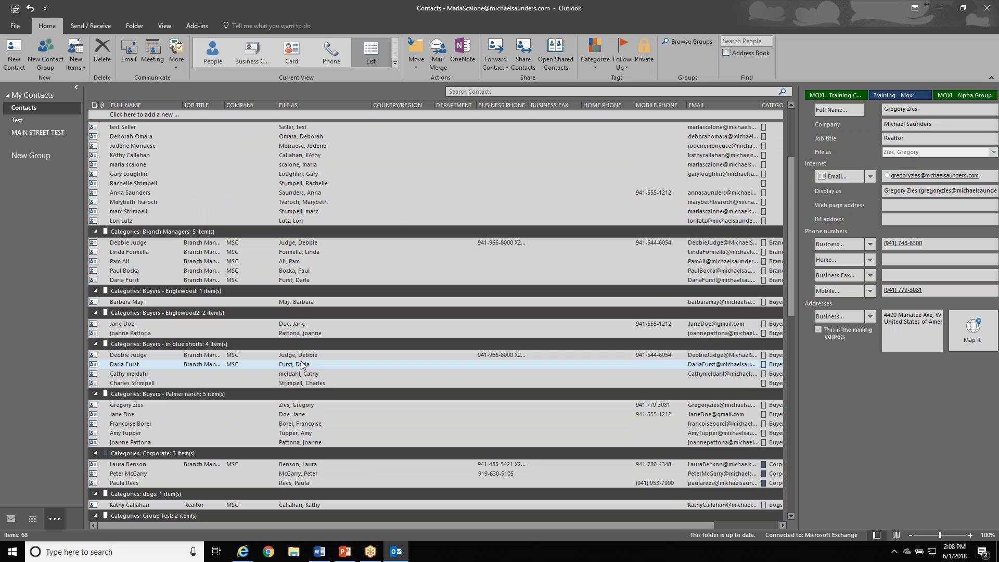
pyautogui.scroll(-1, 301, 364)
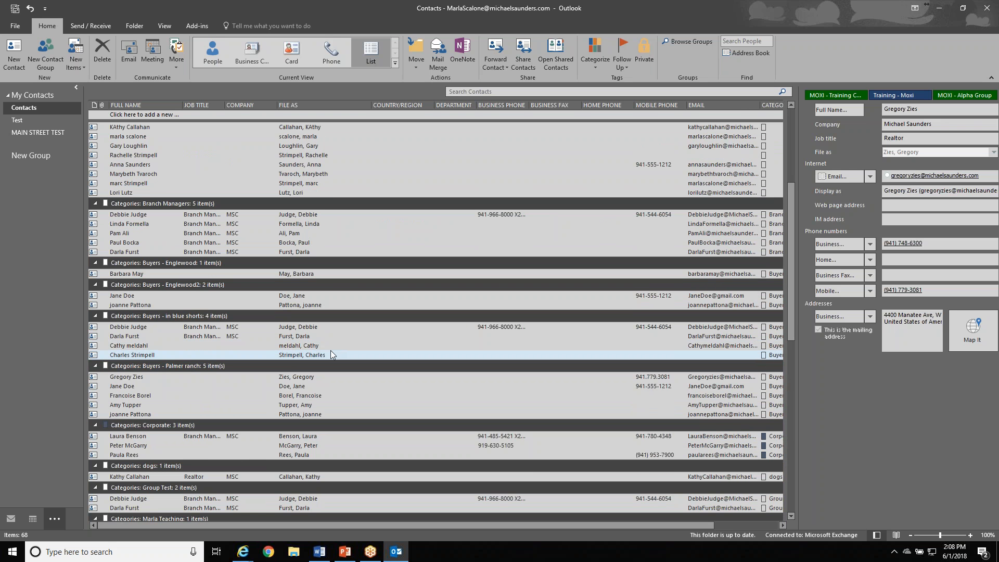
pyautogui.click(140, 365)
pyautogui.click(333, 357)
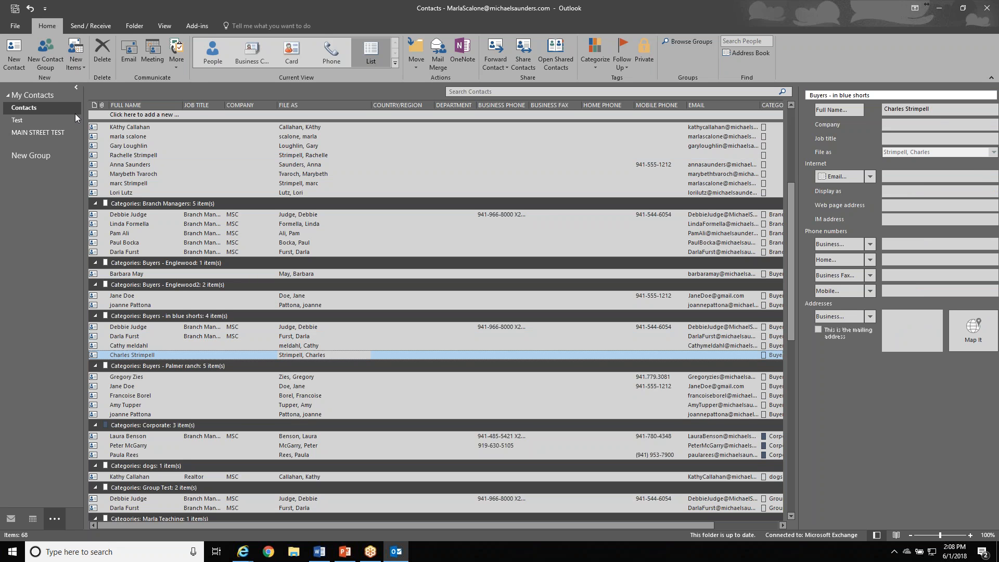
pyautogui.click(103, 59)
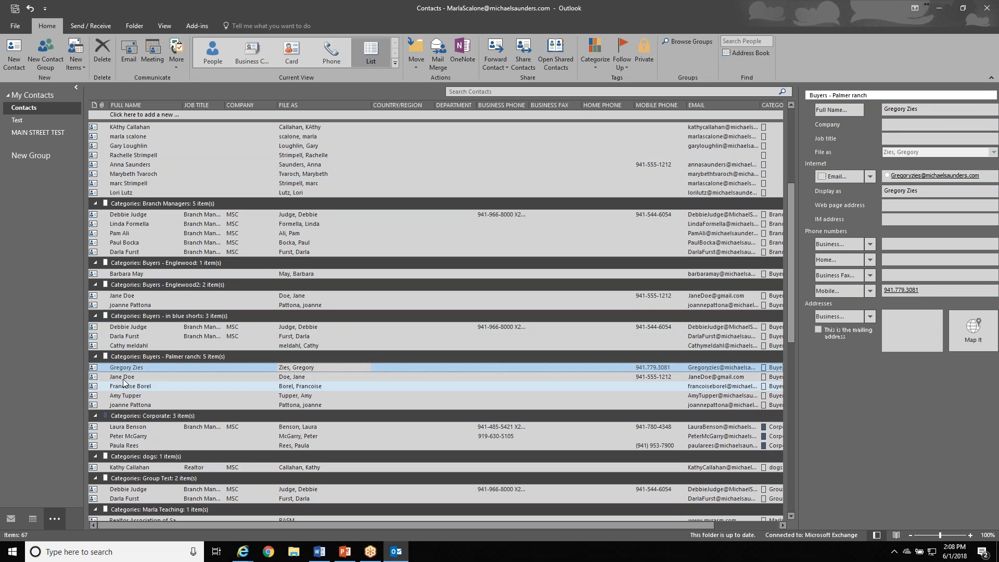
# Delete the second contact grouped under Buyers - Palmer ranch.
pyautogui.click(202, 380)
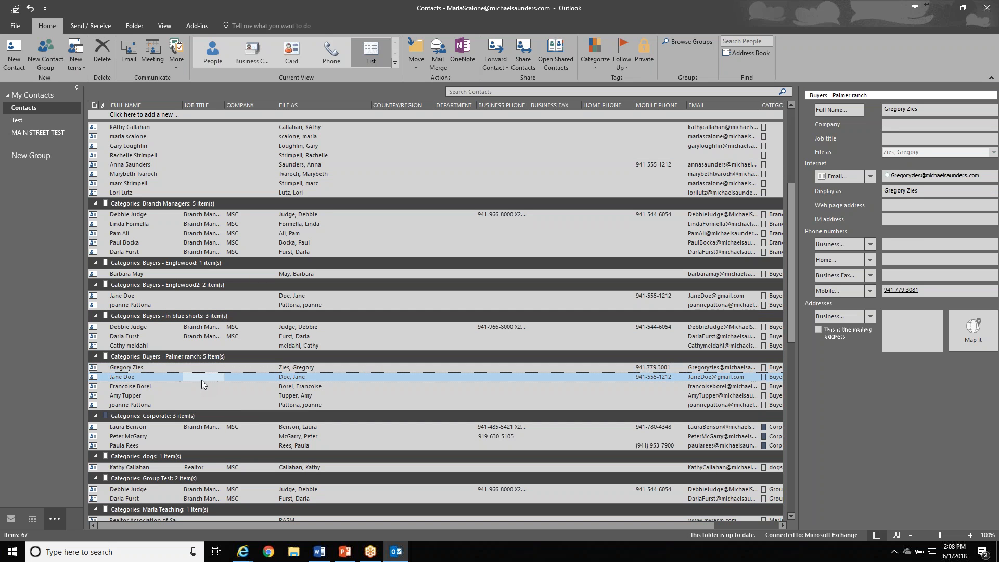
pyautogui.rightClick(282, 378)
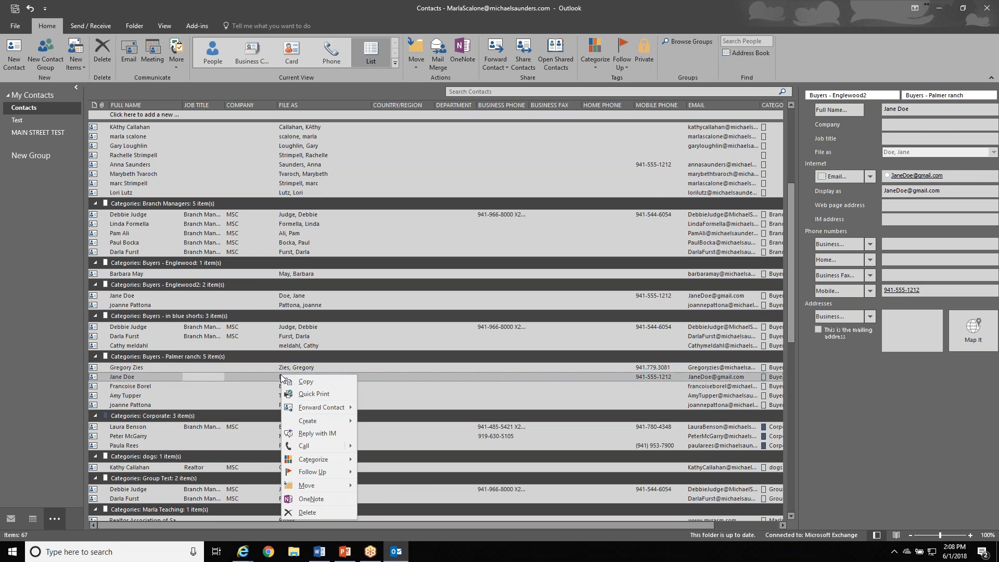
pyautogui.click(316, 509)
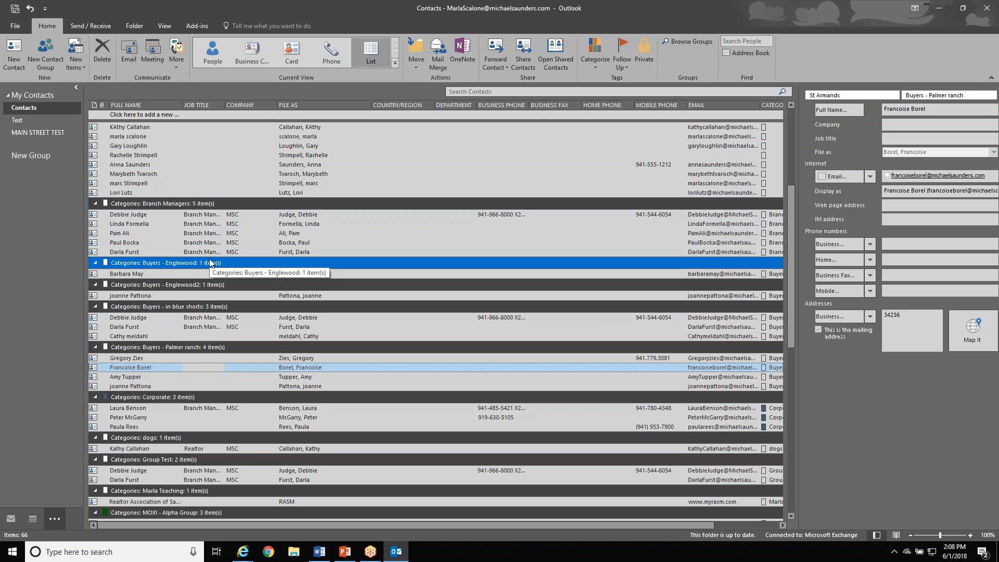
# Create a new contact folder named Misc. inside Contacts.
pyautogui.click(133, 26)
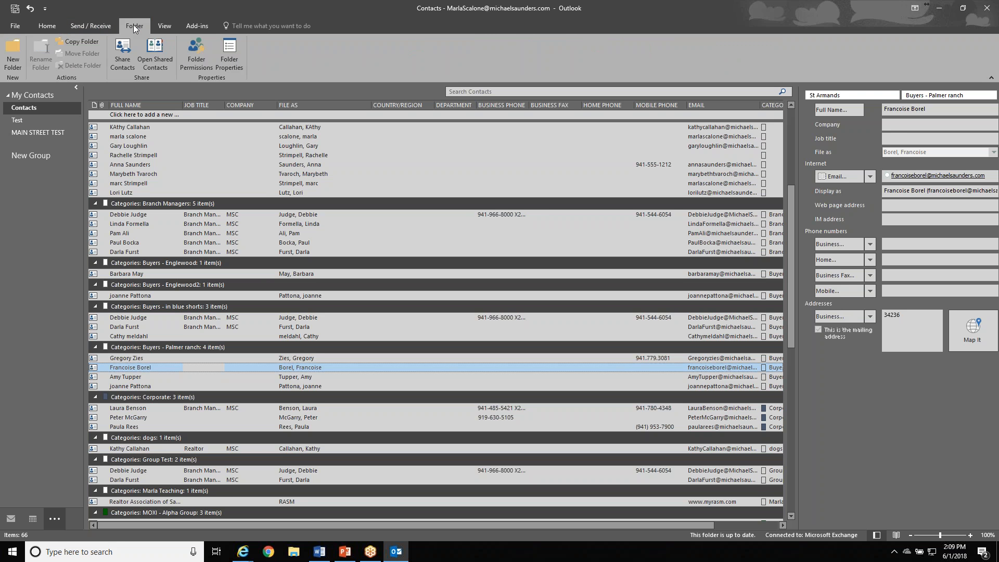
pyautogui.click(13, 56)
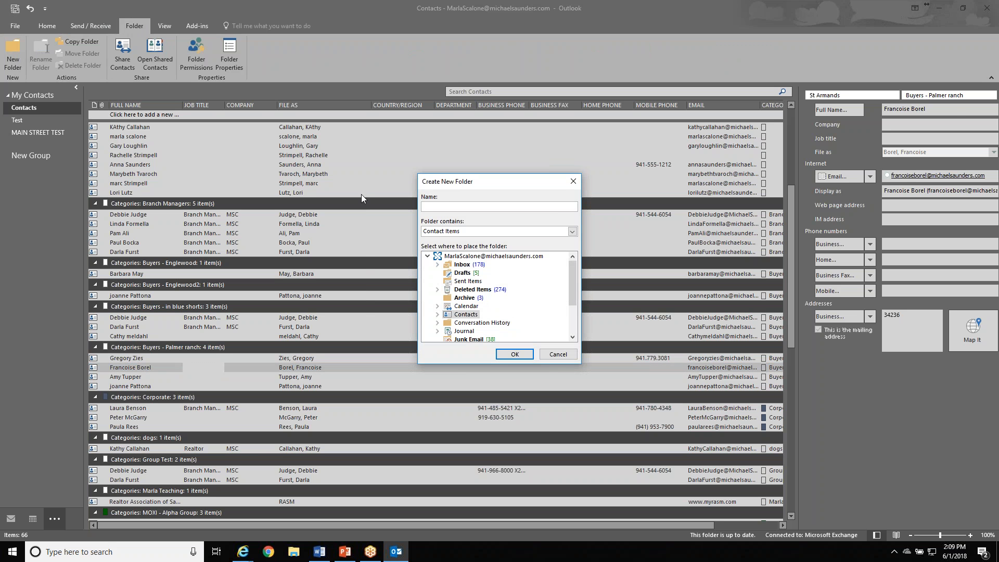
pyautogui.write('Micel')
pyautogui.press('BackSpace')
pyautogui.press('BackSpace')
pyautogui.click(504, 353)
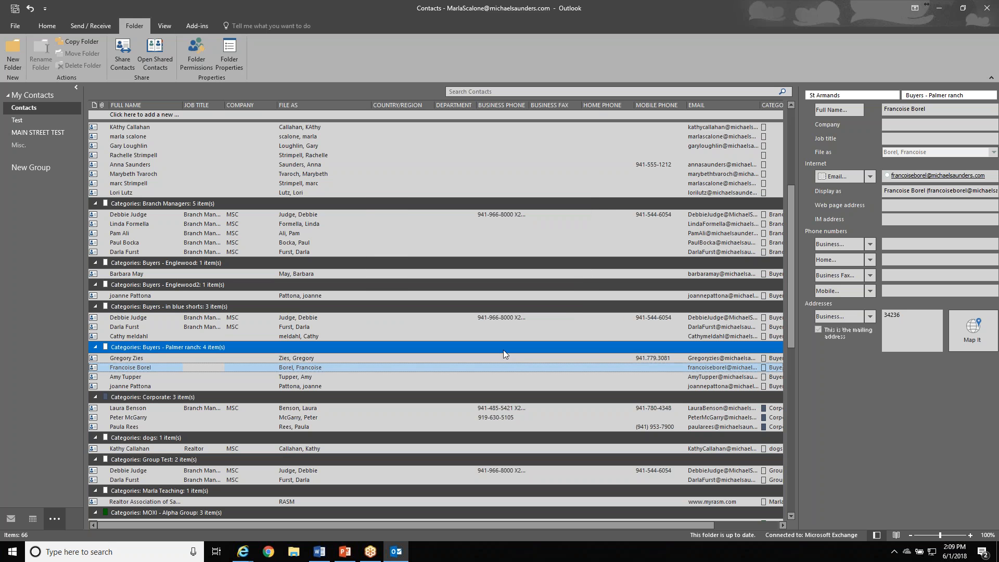
# Move the first two visible uncategorized contacts into the Misc. folder, and check that folder before returning to Contacts.
pyautogui.click(20, 146)
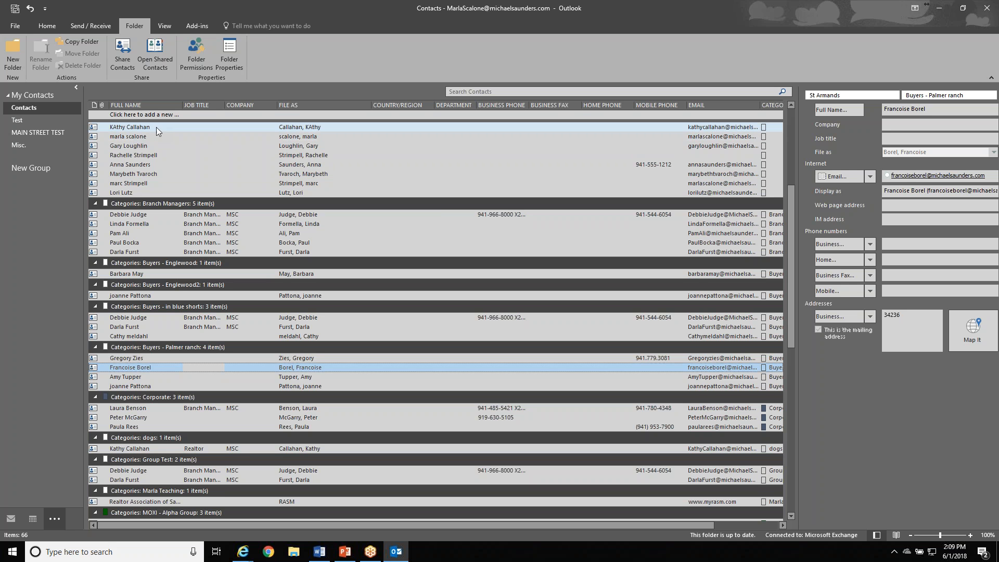
pyautogui.moveTo(161, 126); pyautogui.dragTo(30, 145)
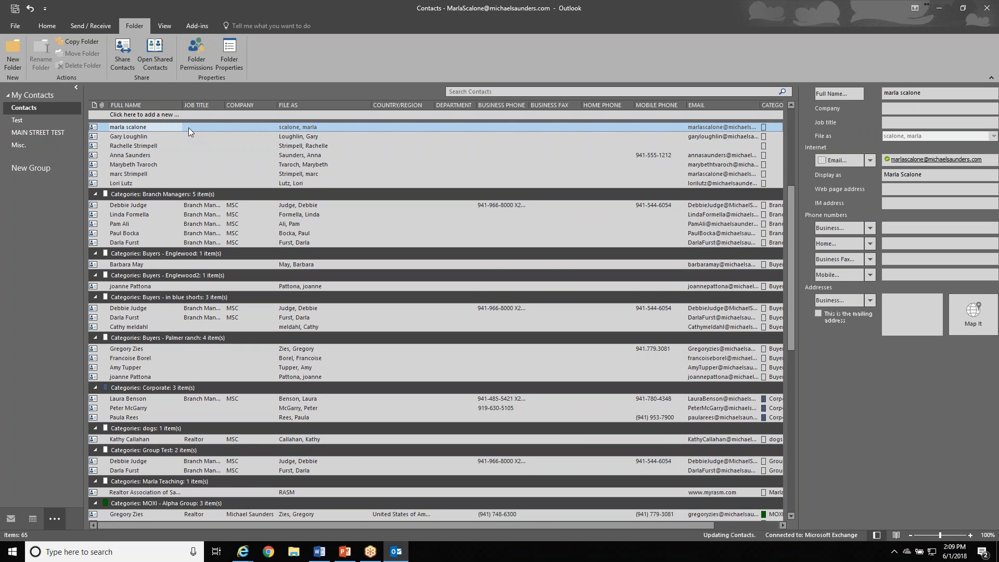
pyautogui.moveTo(188, 127); pyautogui.dragTo(31, 145)
pyautogui.click(32, 145)
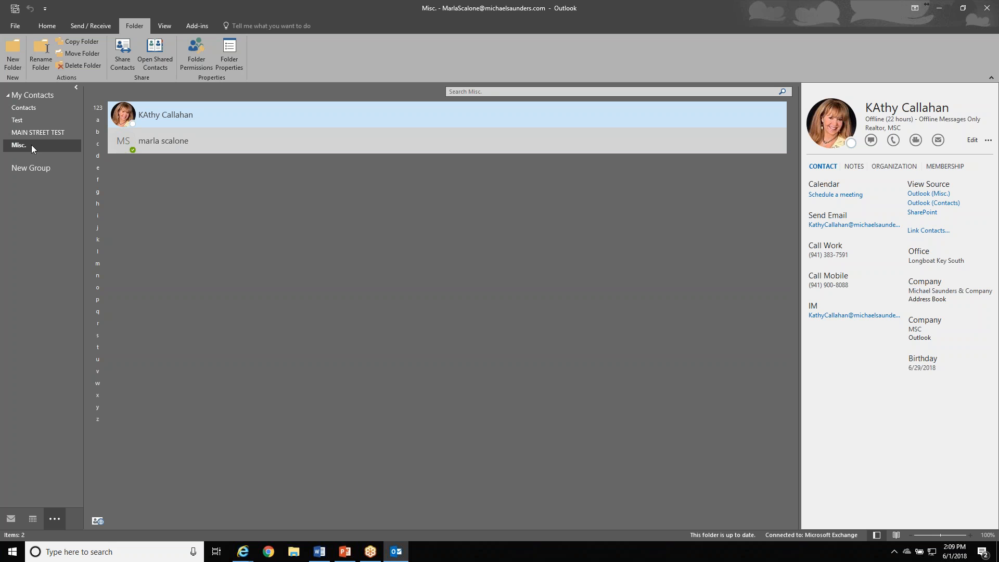
pyautogui.click(32, 109)
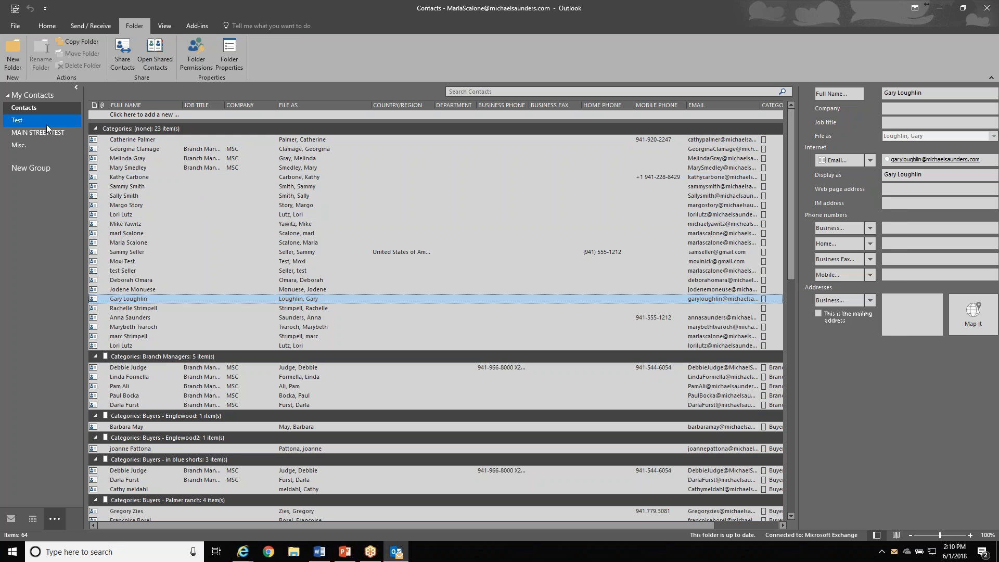
# Create a new contact folder named Training Folder inside Contacts.
pyautogui.click(17, 27)
pyautogui.click(16, 24)
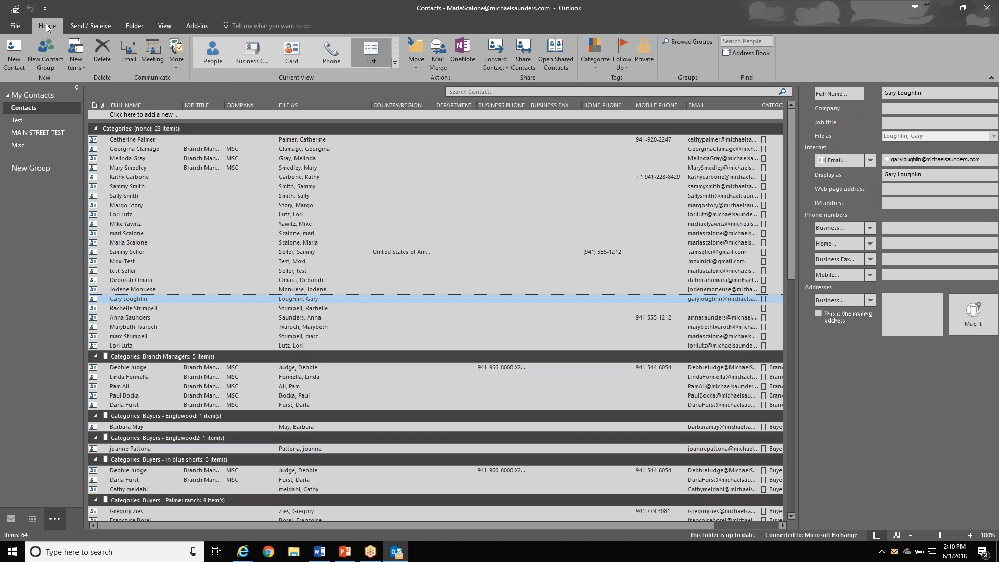
pyautogui.click(92, 26)
pyautogui.click(131, 27)
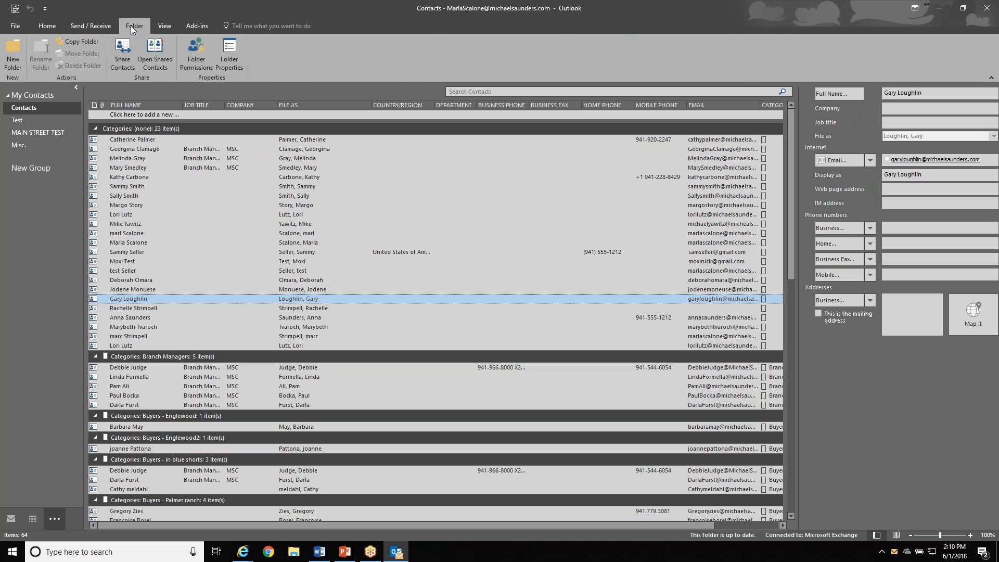
pyautogui.click(13, 55)
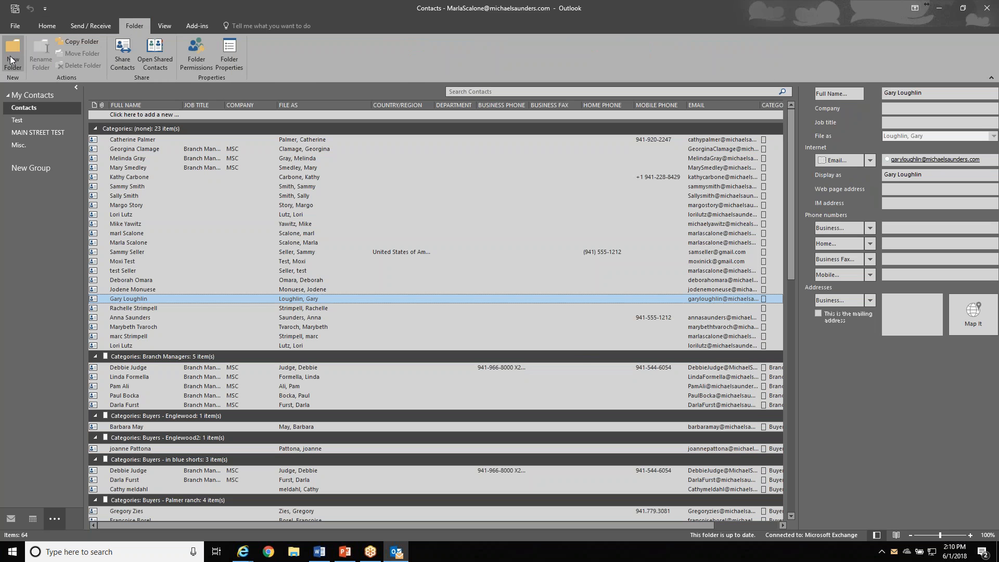
pyautogui.write('Train')
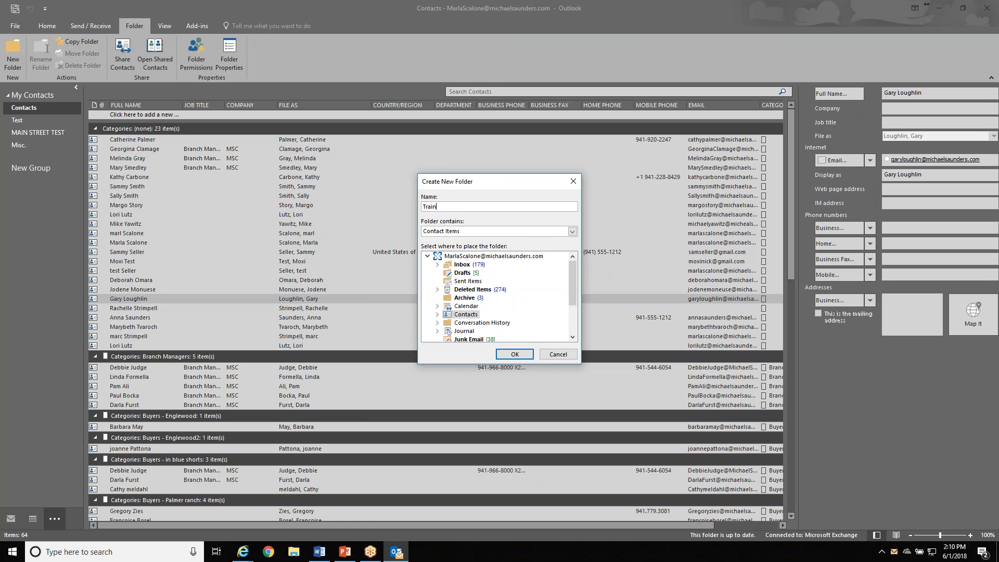
pyautogui.write('ing Folder')
pyautogui.click(515, 354)
pyautogui.click(33, 160)
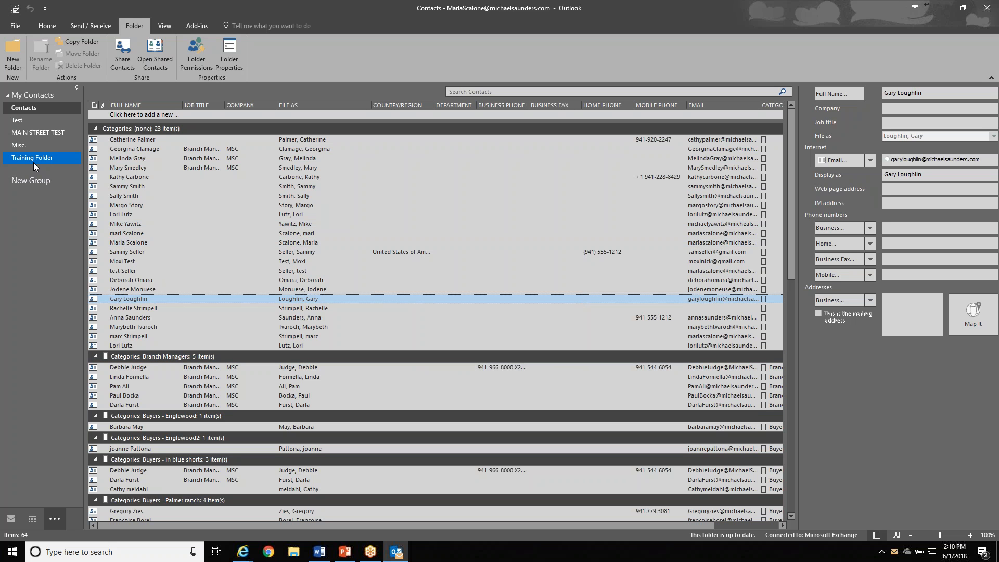
# Move the sixth and seventh uncategorized contacts and the test Seller contact into Training Folder, and check that folder before returning to Contacts.
pyautogui.click(121, 197)
pyautogui.moveTo(120, 197); pyautogui.dragTo(36, 158)
pyautogui.click(140, 187)
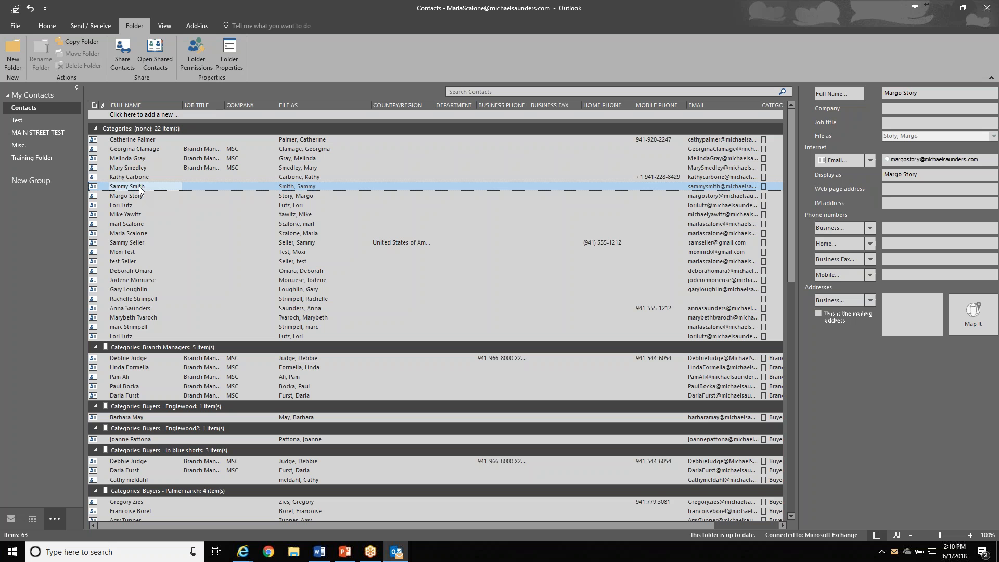
pyautogui.moveTo(140, 187); pyautogui.dragTo(48, 158)
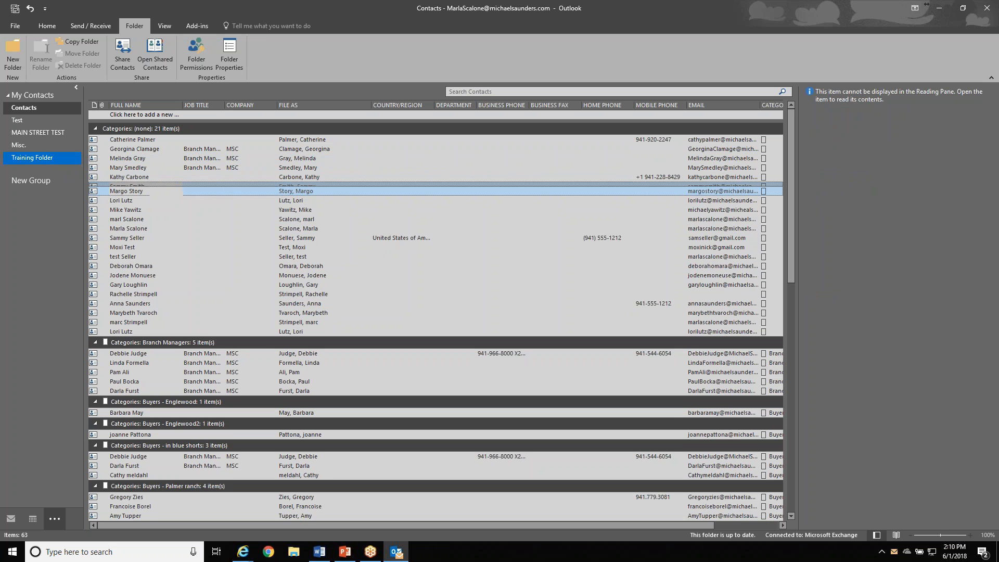
pyautogui.click(121, 253)
pyautogui.moveTo(120, 253); pyautogui.dragTo(41, 158)
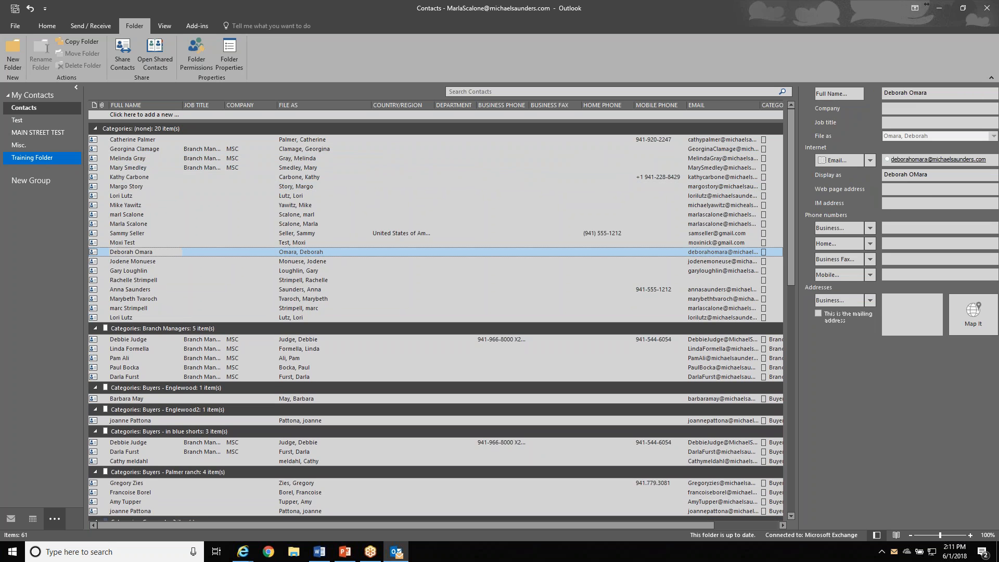
pyautogui.click(41, 158)
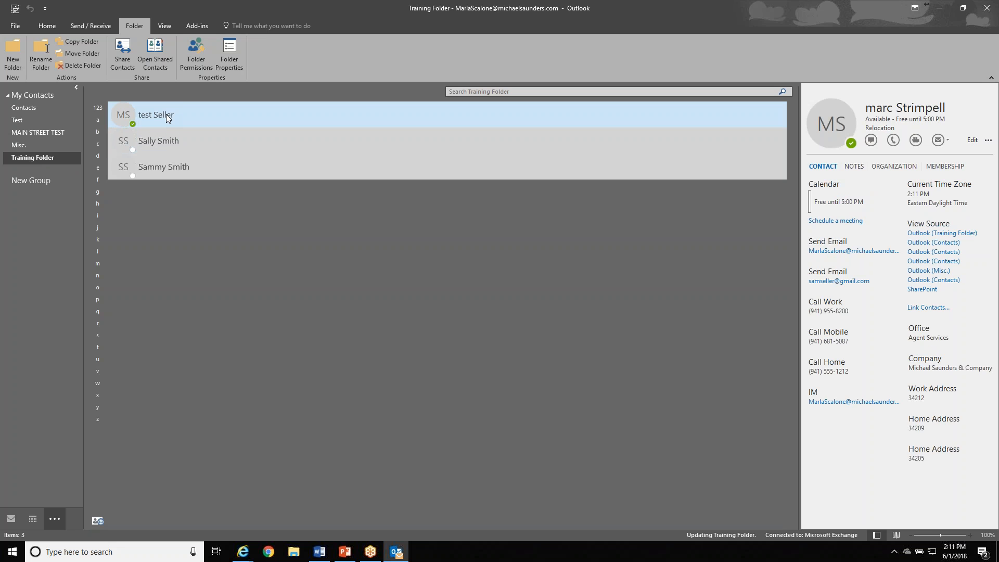
pyautogui.click(39, 110)
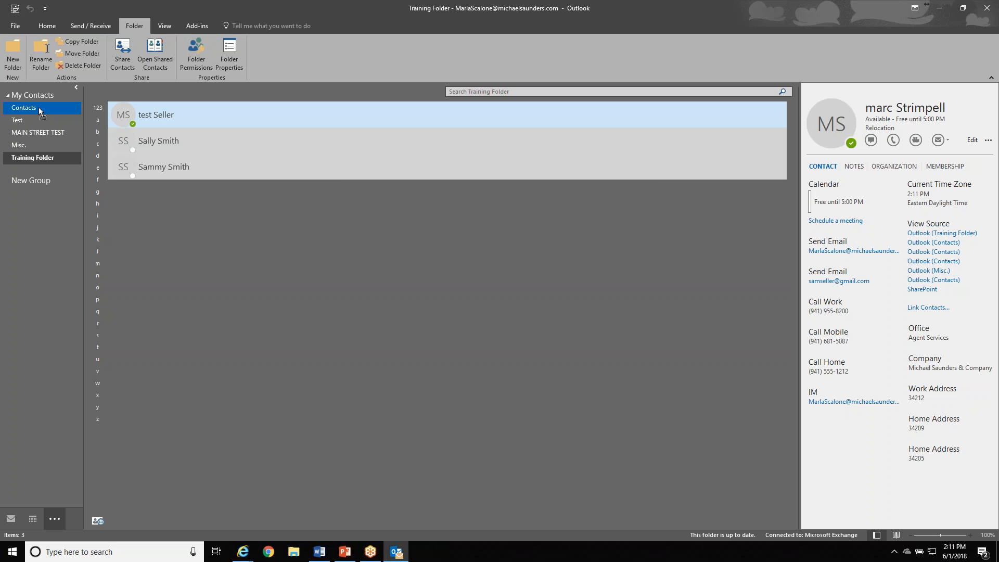
# Cancel the duplicate-contact update for the test Seller contact, and move the other two Training Folder contacts back into Contacts.
pyautogui.moveTo(39, 108); pyautogui.dragTo(55, 110)
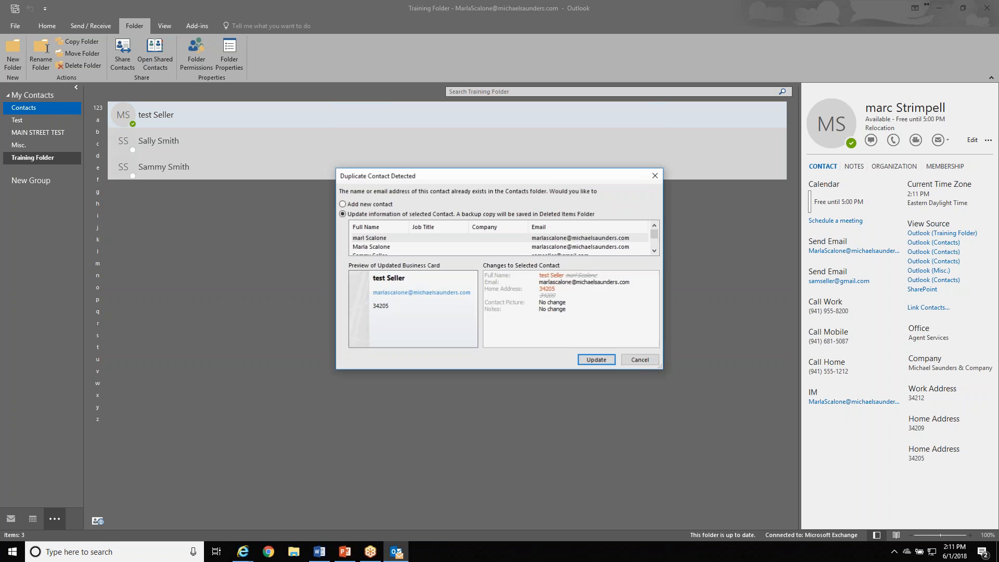
pyautogui.click(637, 361)
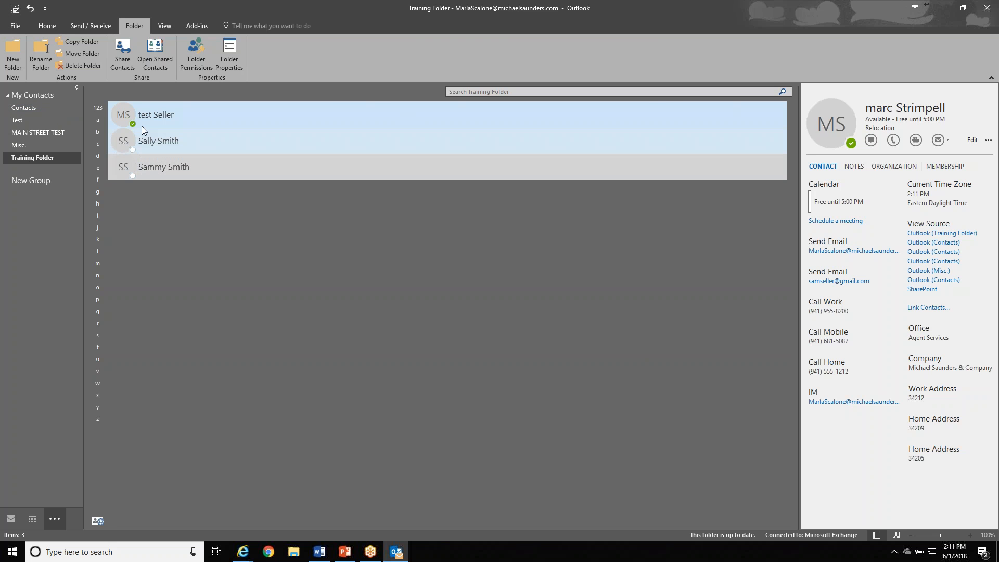
pyautogui.click(156, 141)
pyautogui.moveTo(181, 144); pyautogui.dragTo(33, 108)
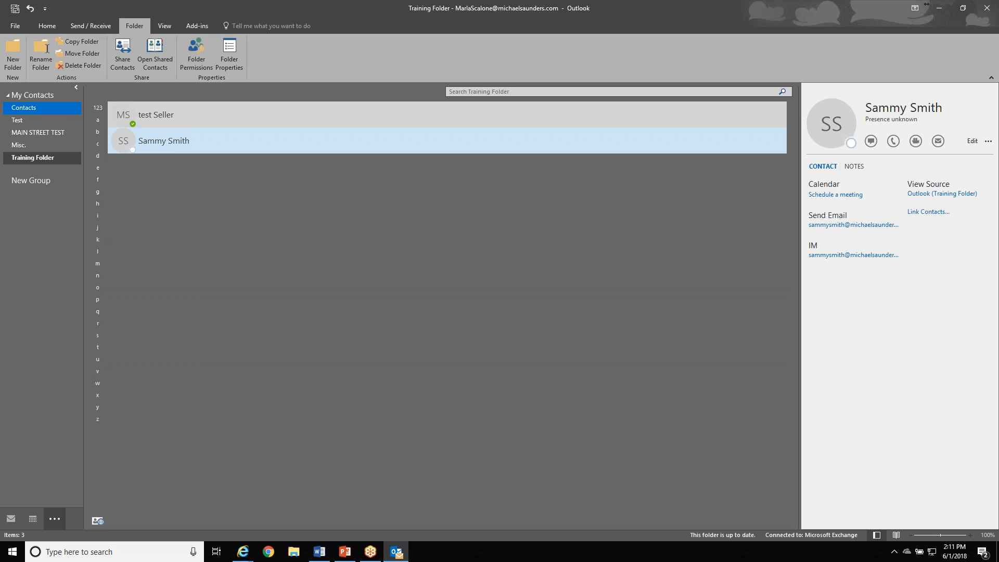
pyautogui.moveTo(213, 140); pyautogui.dragTo(31, 108)
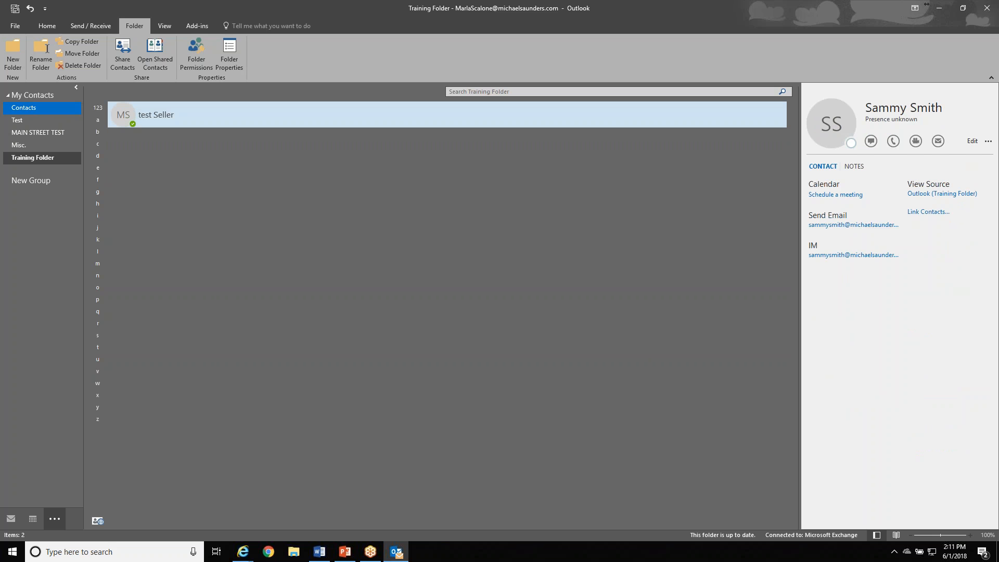
# Move the first contact in the Test folder into Training Folder, and return to the Contacts folder.
pyautogui.click(28, 121)
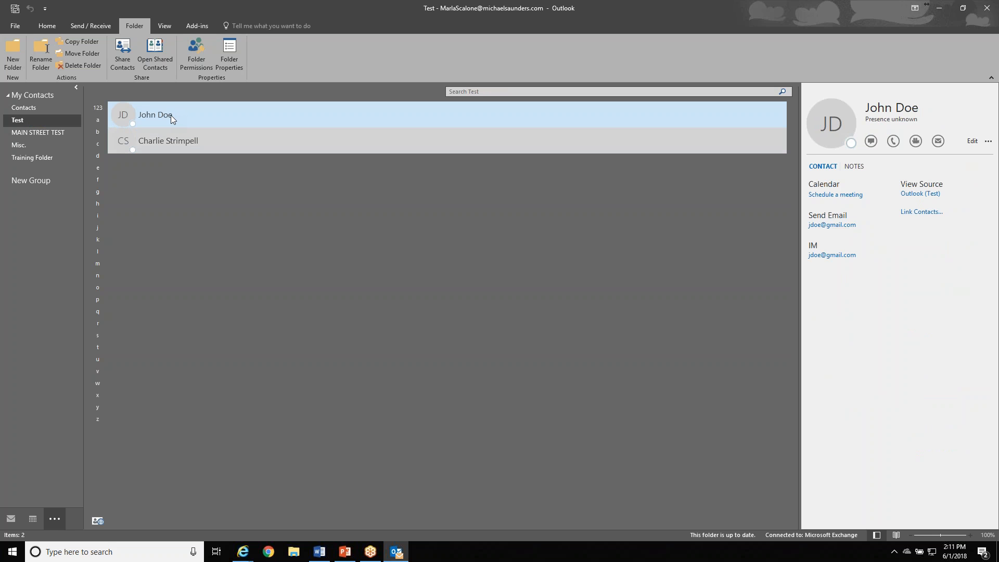
pyautogui.moveTo(171, 114); pyautogui.dragTo(50, 162)
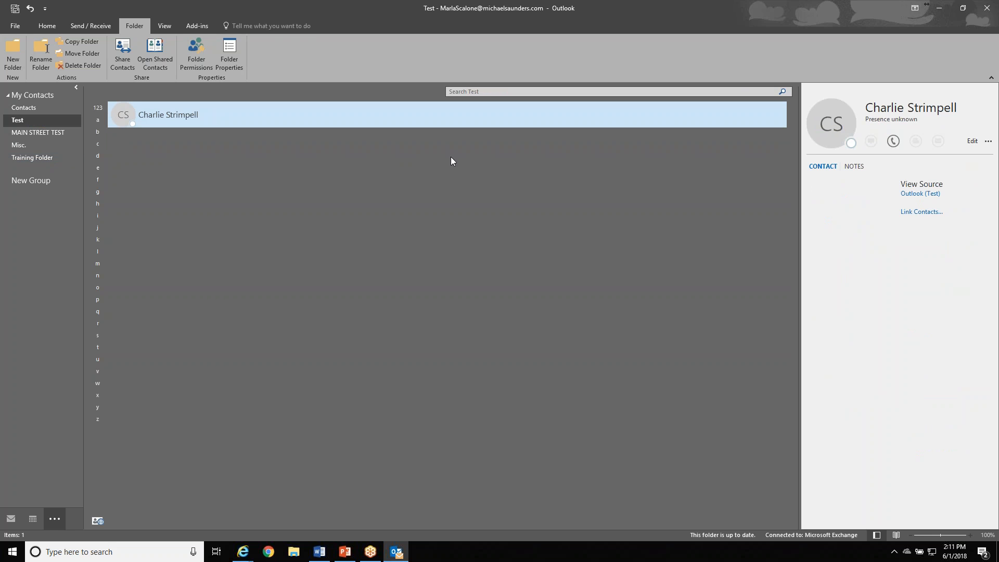
pyautogui.click(51, 111)
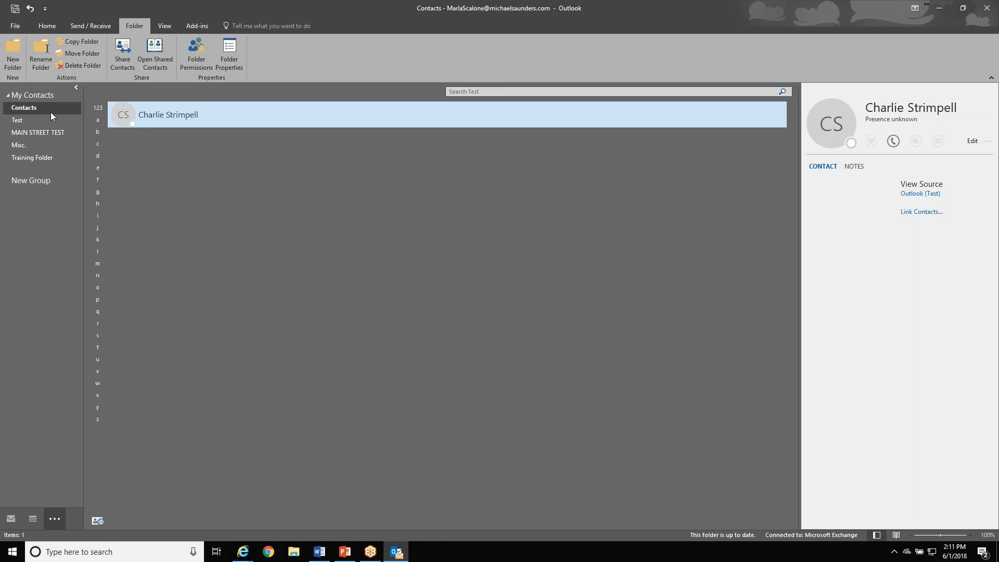